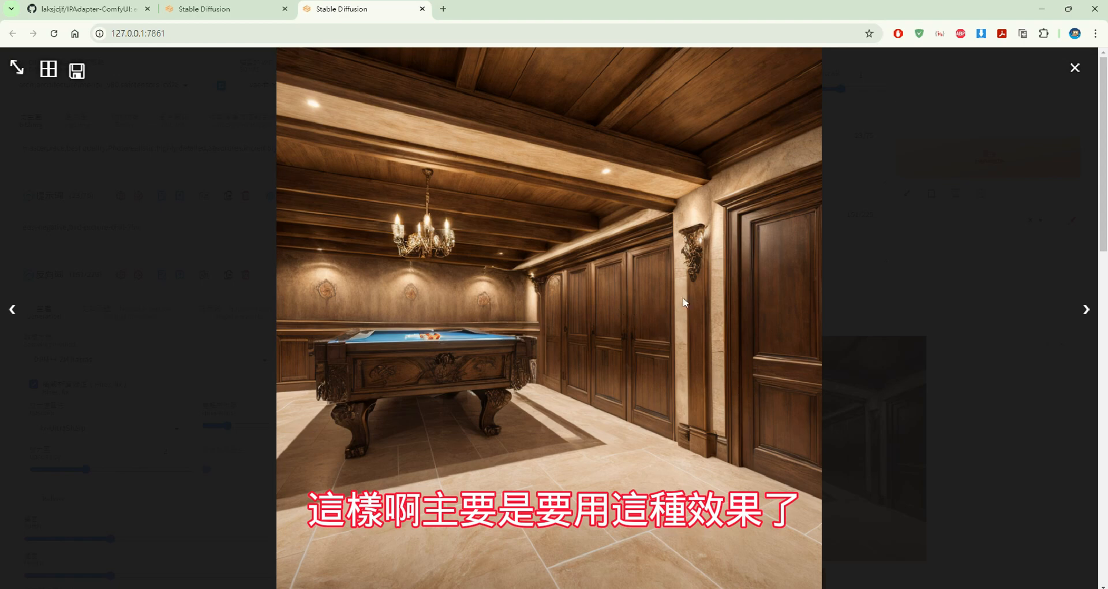
View the wine cellar reference photo, then close the enlarged preview of the generated billiard room
click(511, 588)
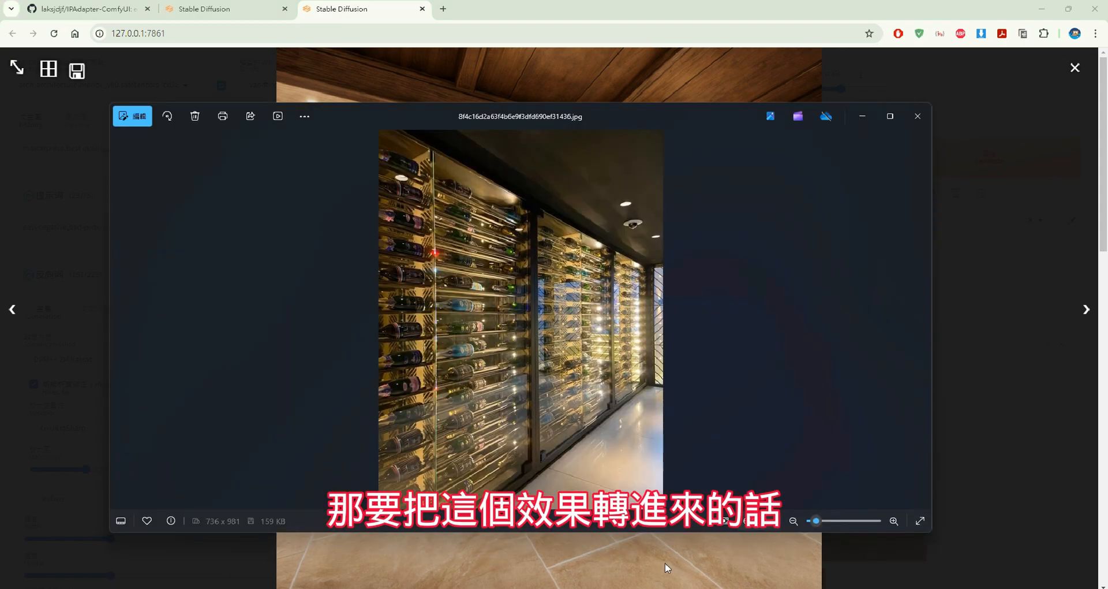
click(666, 567)
click(779, 350)
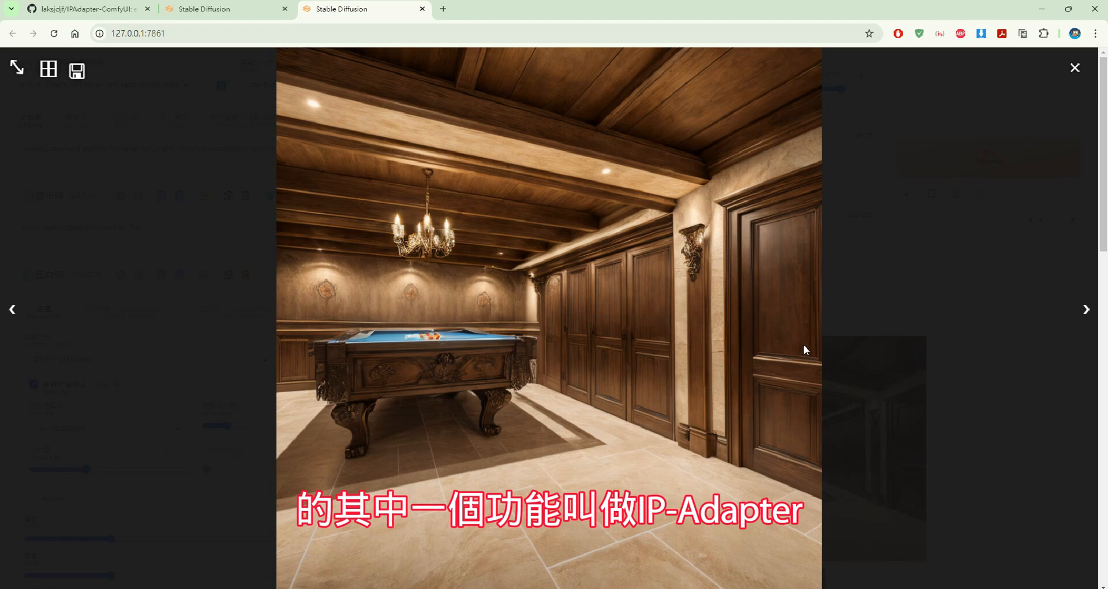
click(1082, 75)
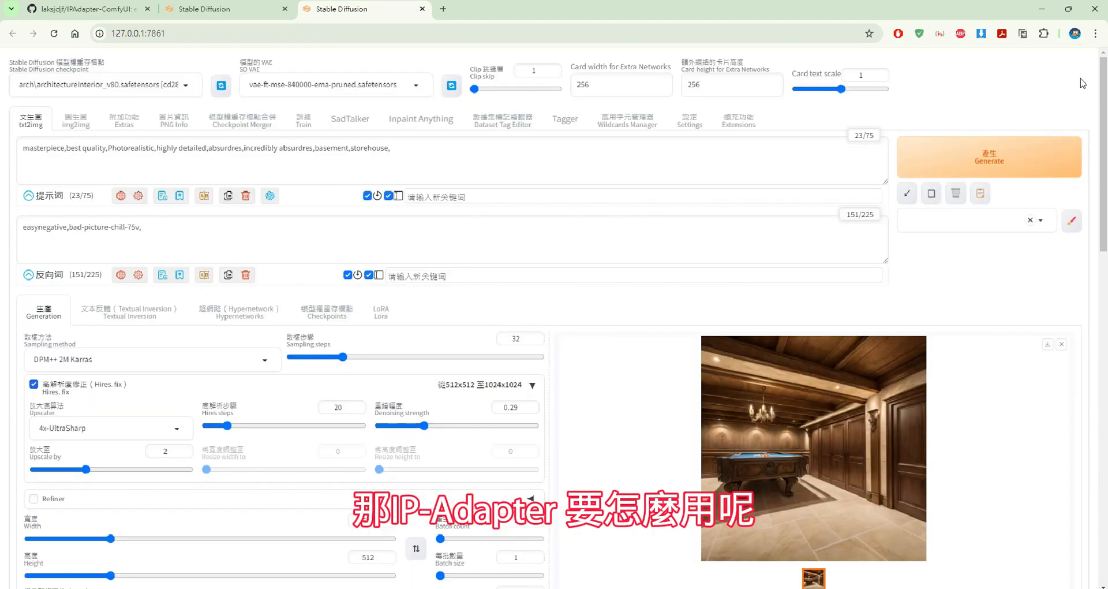
Review the txt2img generation settings and the empty IP-Adapter unit in ControlNet
scroll(679, 353, down, 7)
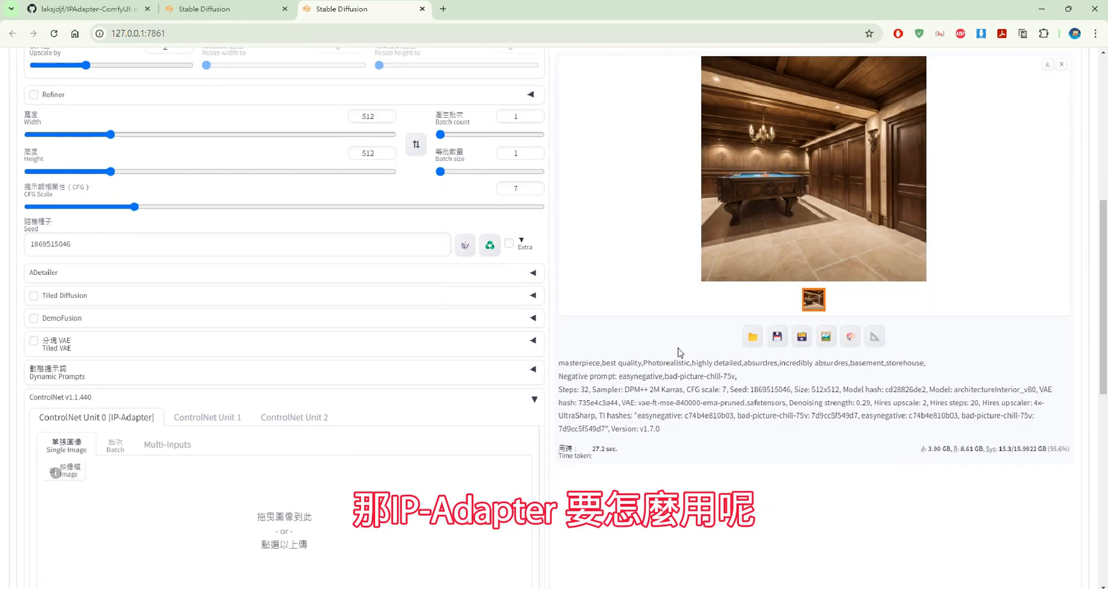
scroll(679, 353, down, 8)
scroll(679, 353, up, 13)
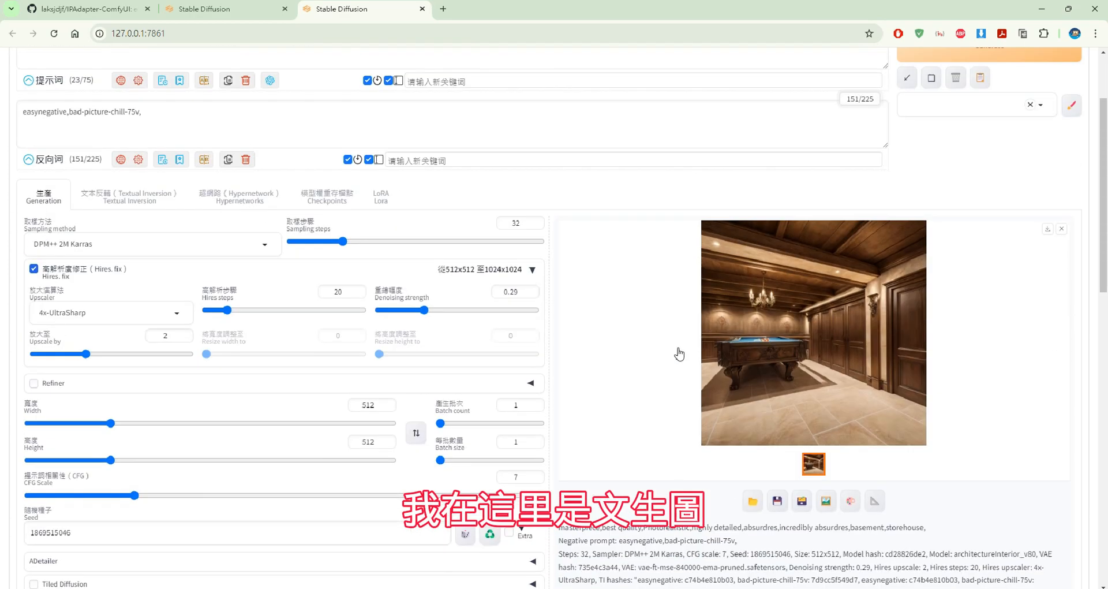
scroll(679, 353, up, 2)
scroll(679, 353, down, 6)
scroll(680, 353, up, 4)
scroll(680, 312, up, 2)
scroll(345, 227, down, 9)
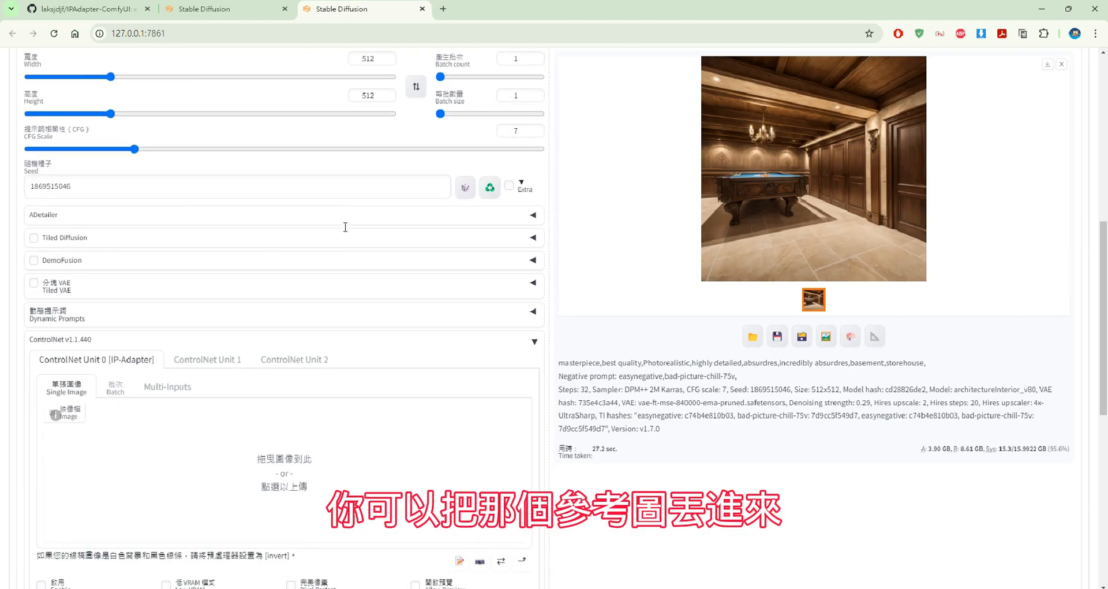
scroll(345, 226, down, 4)
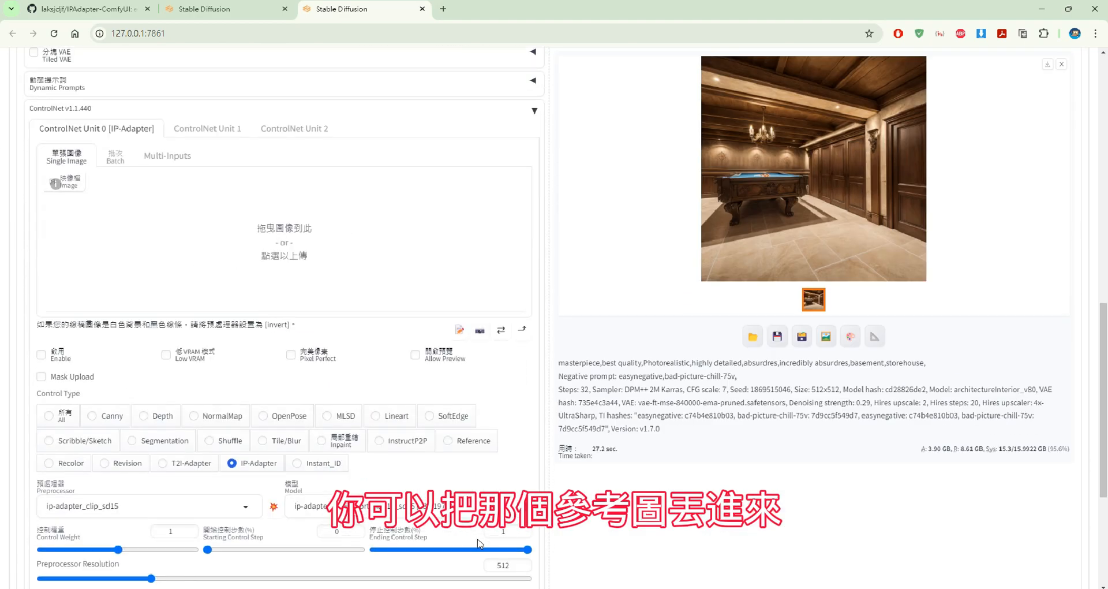
Compare the wine cellar reference photo with the enlarged billiard room image, examining its cabinet wall
key(alt+Tab)
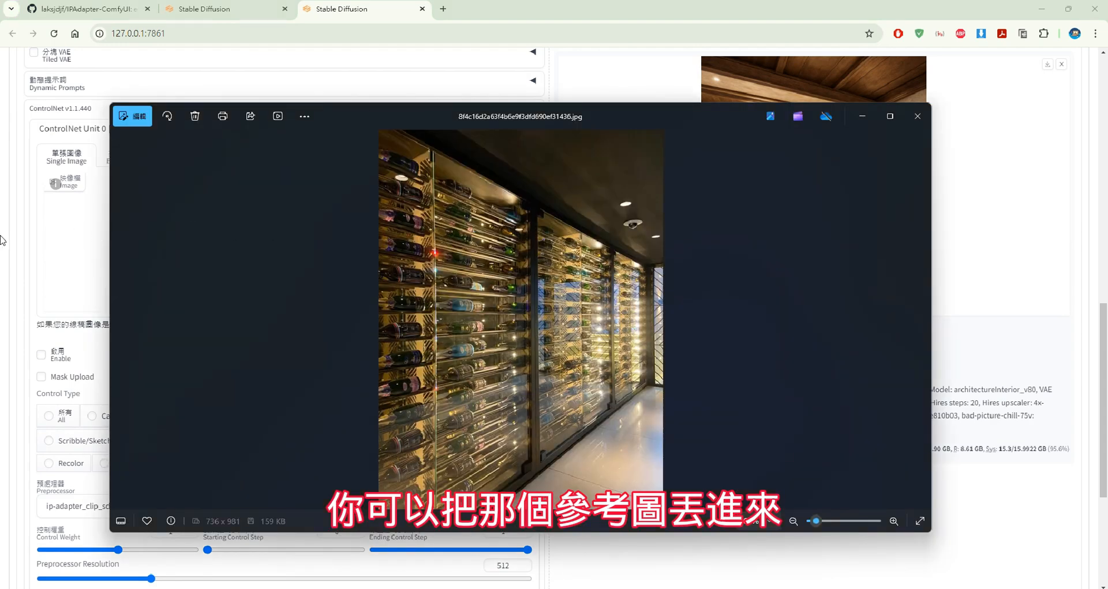
key(alt+Tab)
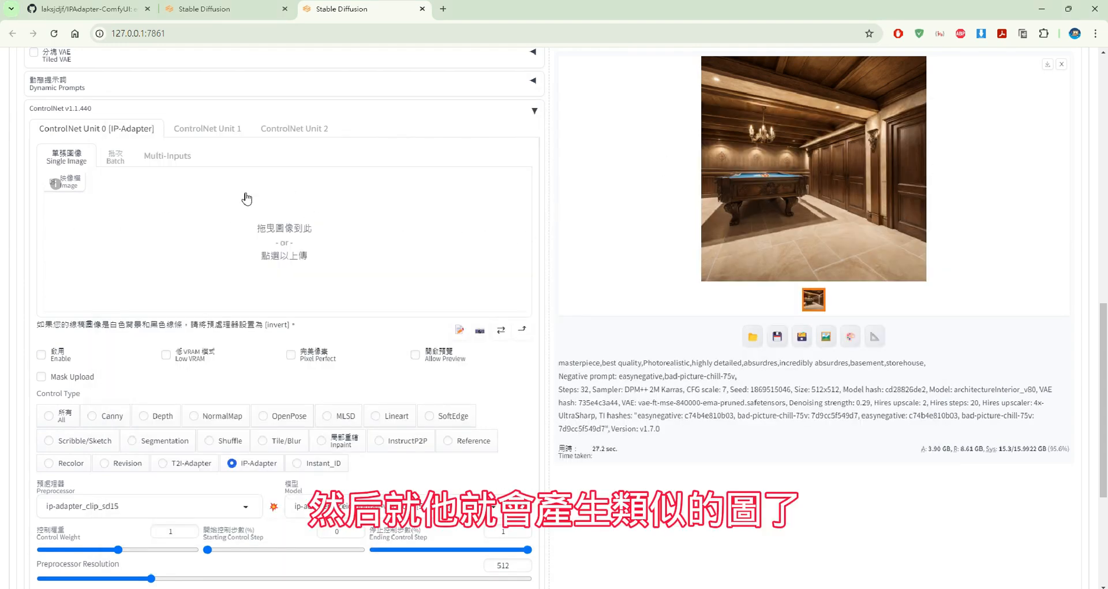
scroll(821, 163, up, 10)
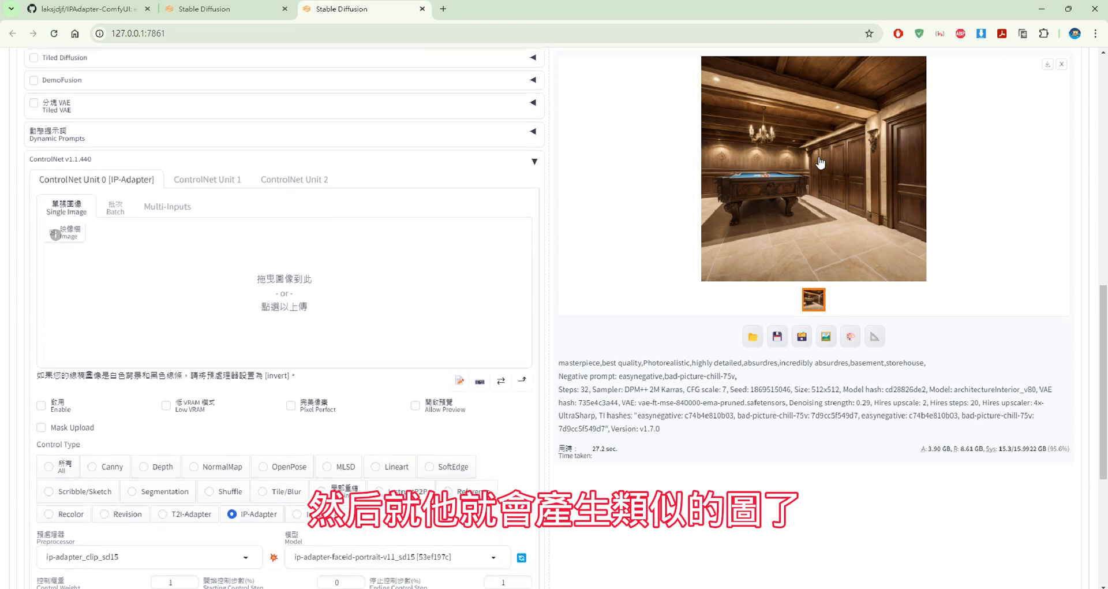
scroll(821, 164, up, 2)
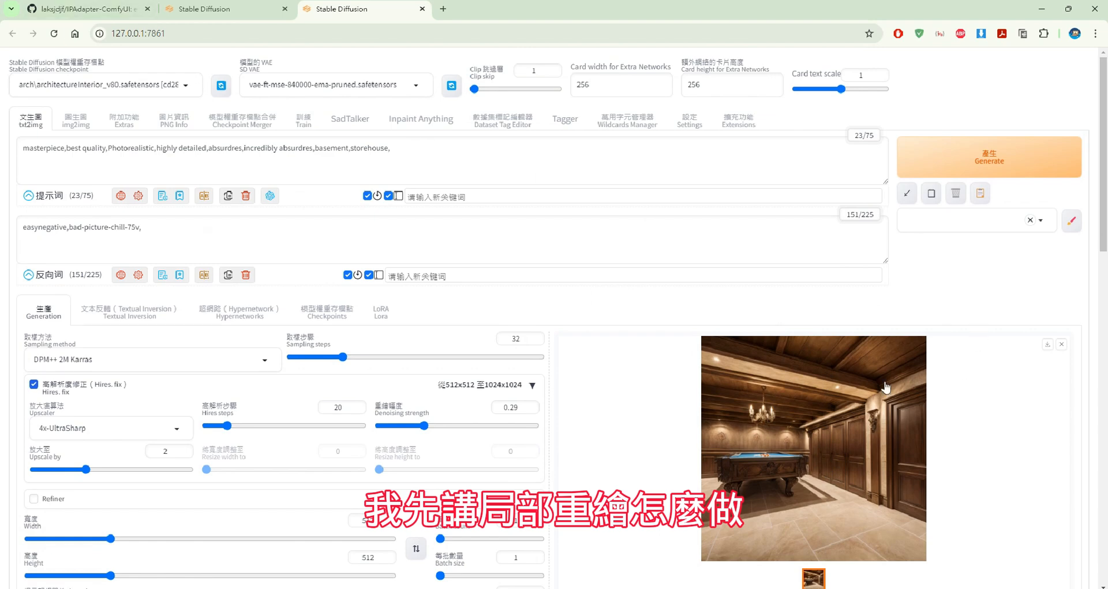
click(822, 390)
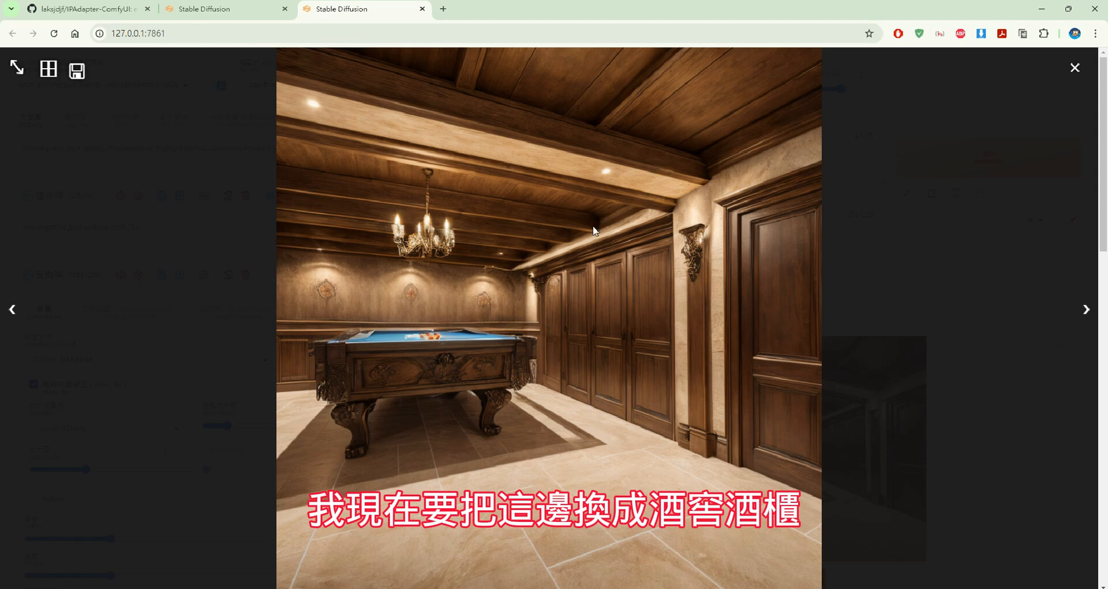
click(919, 407)
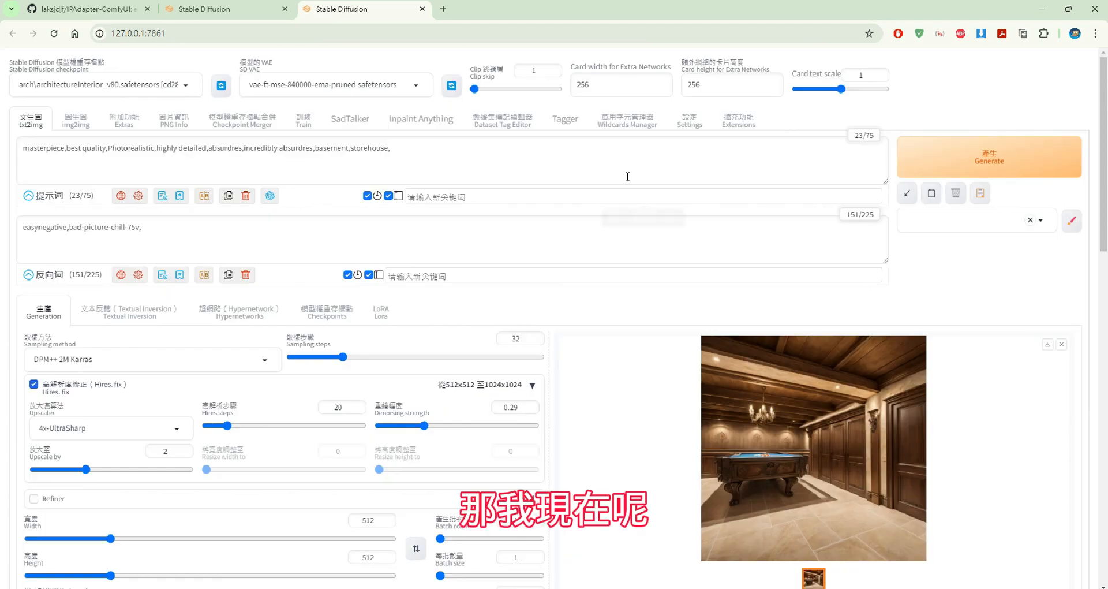
Switch to img2img inpainting and review the mask over the cabinet wall and the inpaint settings
click(85, 124)
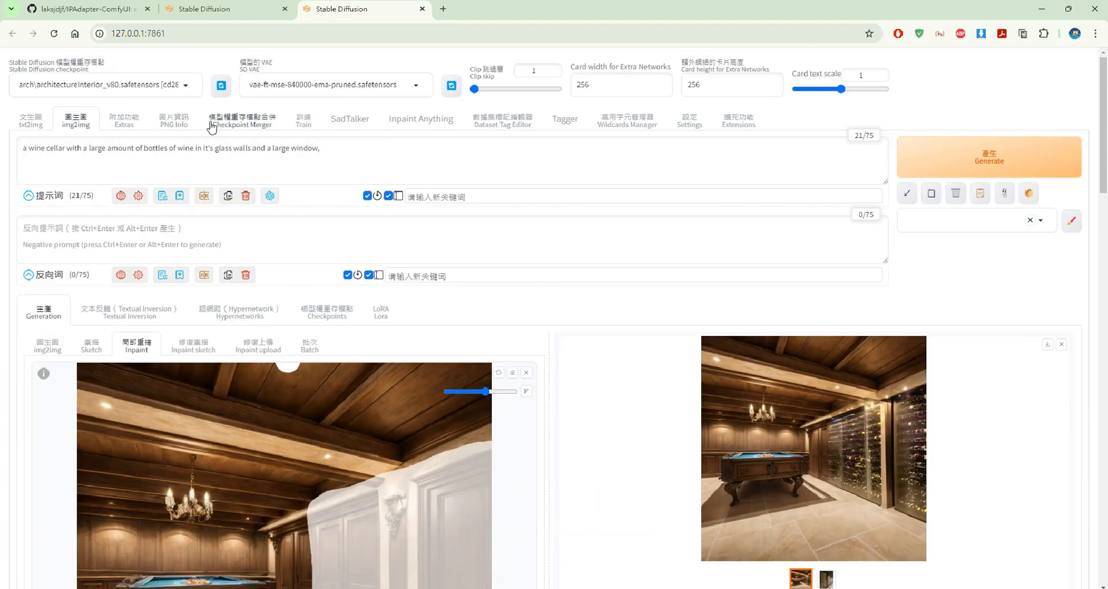
scroll(292, 357, down, 4)
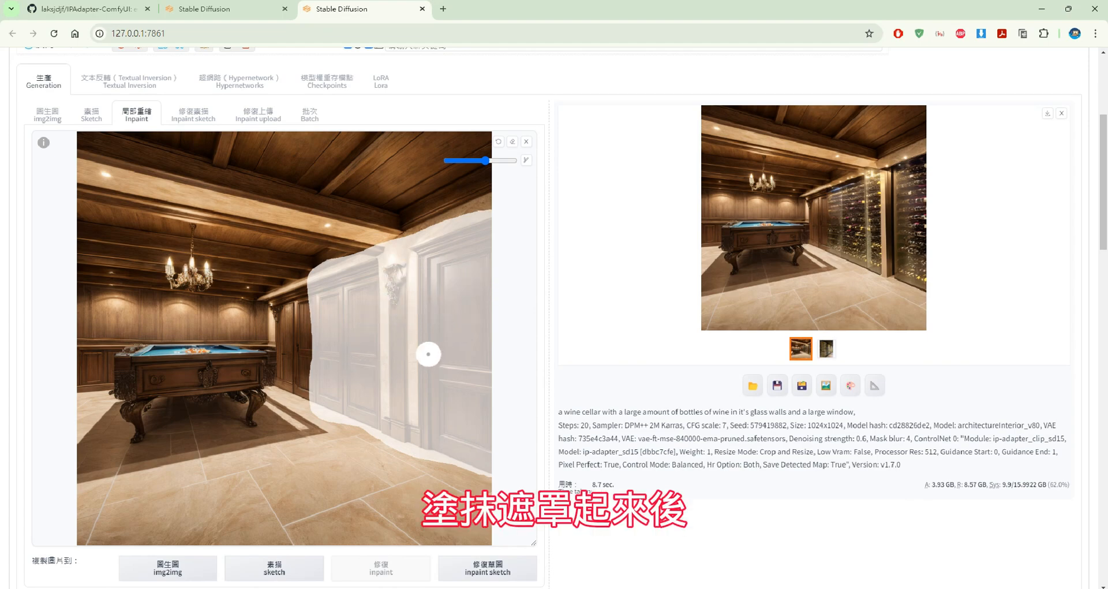
scroll(440, 310, down, 6)
scroll(435, 315, down, 2)
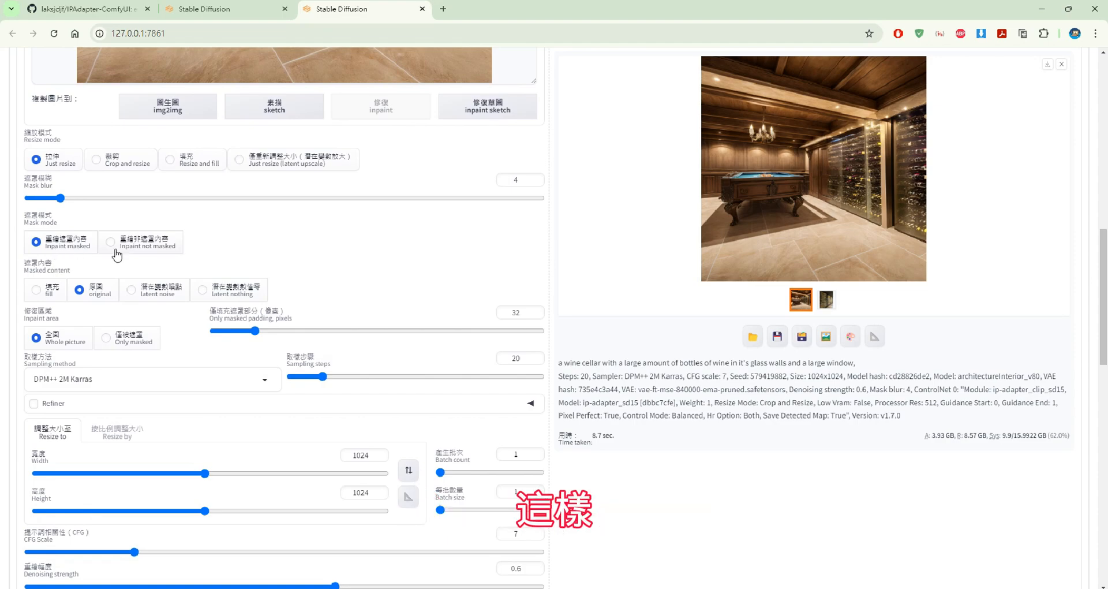
scroll(419, 272, up, 9)
scroll(418, 272, up, 3)
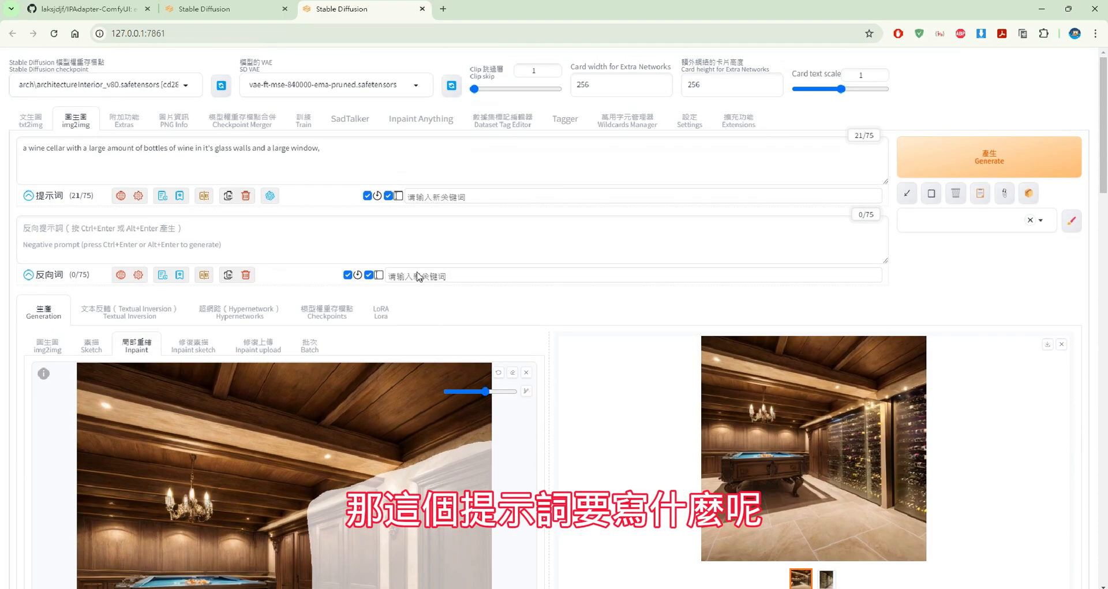
Highlight the whole img2img prompt and check it against the wine cellar reference photo
drag(375, 152, 21, 141)
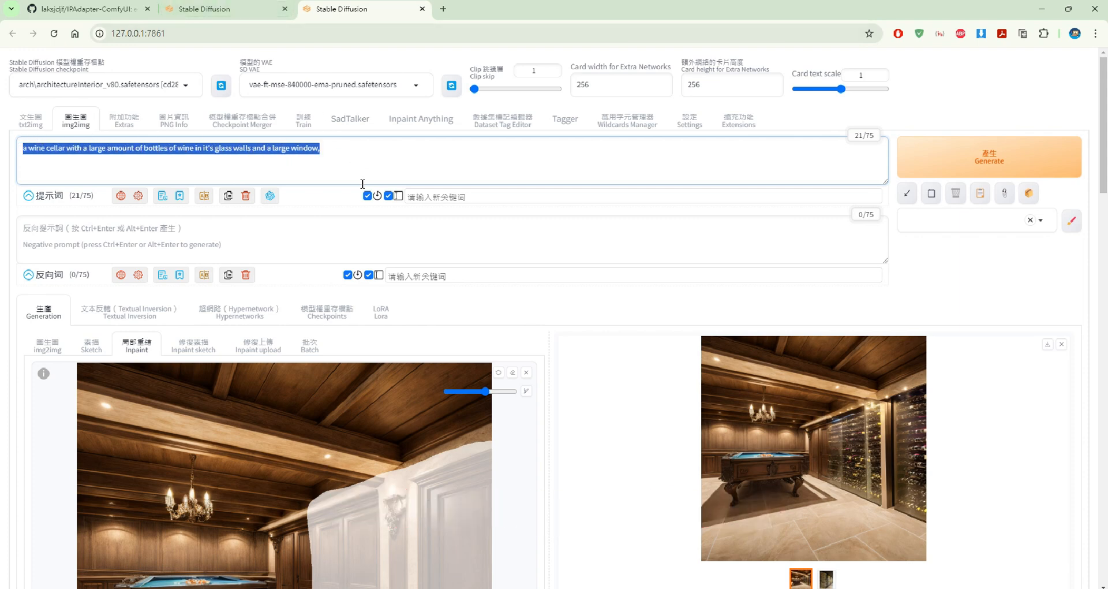
click(508, 586)
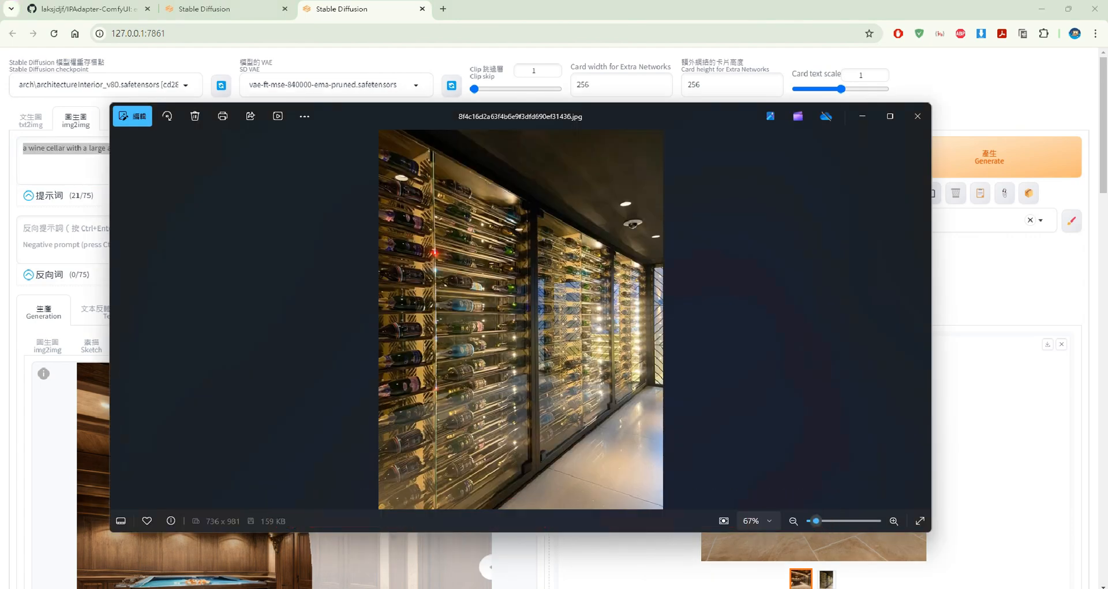
click(303, 2)
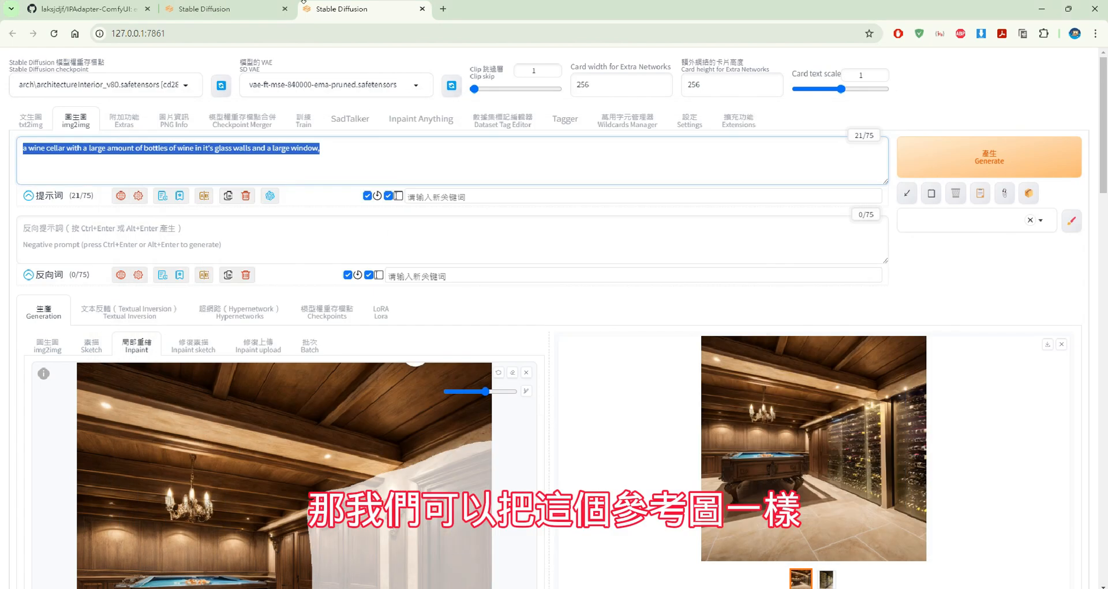
In the Stable Diffusion instance on port 7860, examine the loaded wine cellar photo and highlight its prompt
click(241, 18)
scroll(371, 370, down, 3)
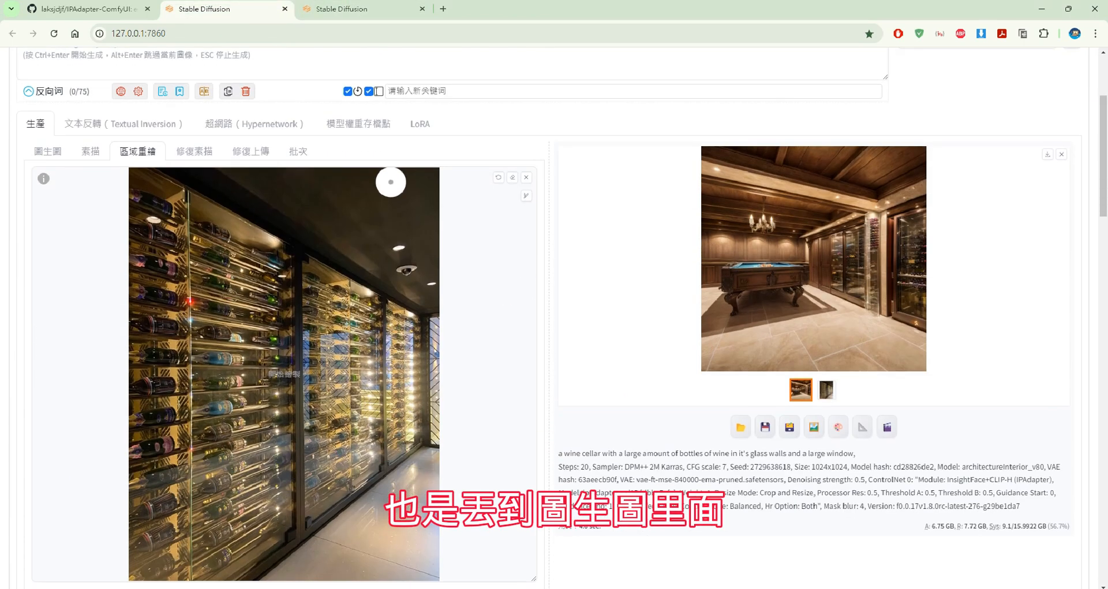
scroll(929, 257, up, 3)
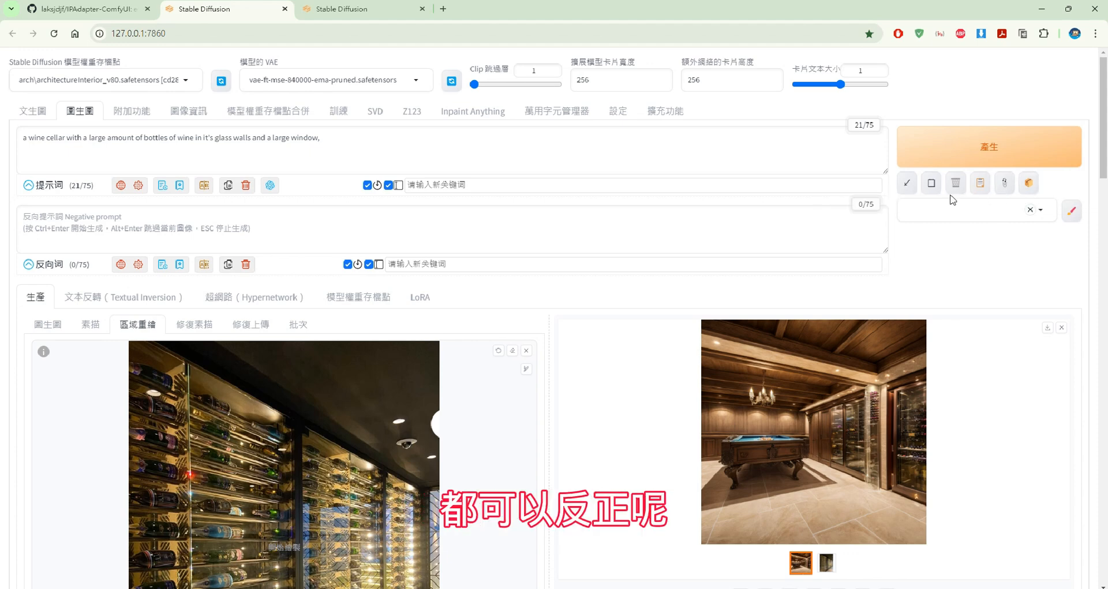
scroll(396, 317, down, 3)
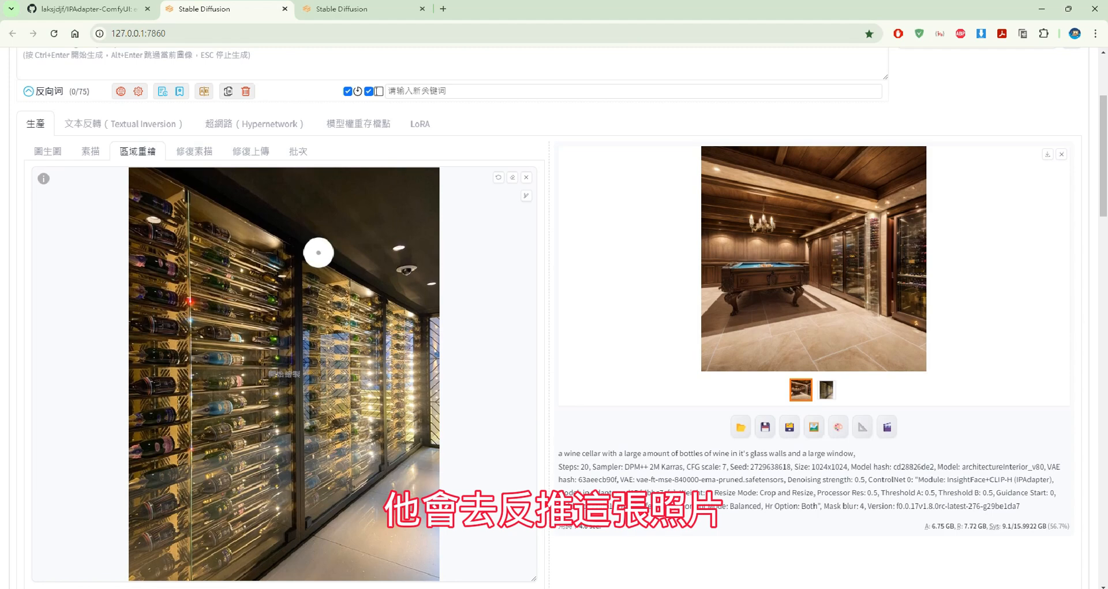
scroll(364, 324, up, 3)
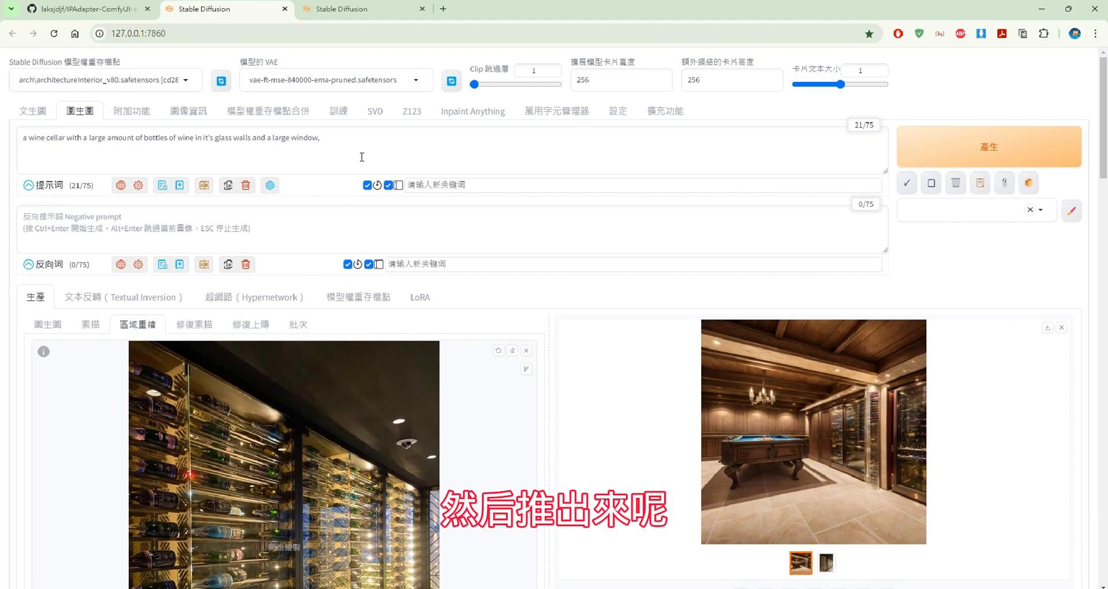
click(358, 143)
drag(358, 143, 2, 135)
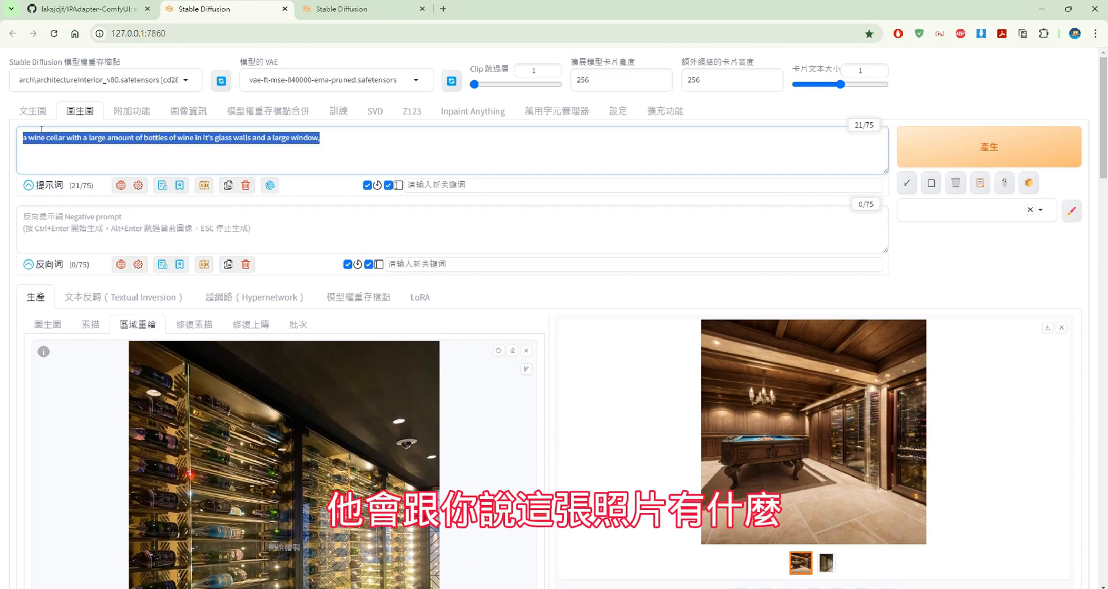
Return to the Stable Diffusion instance on port 7861 and examine the inpainting ControlNet unit with its IP-Adapter control type
click(344, 22)
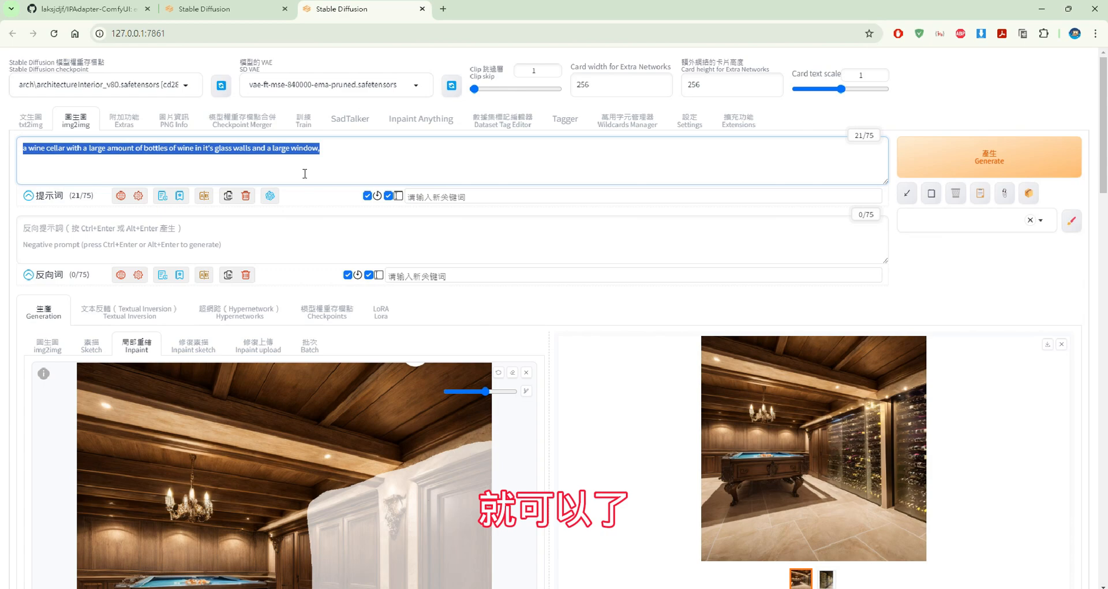
scroll(460, 321, down, 5)
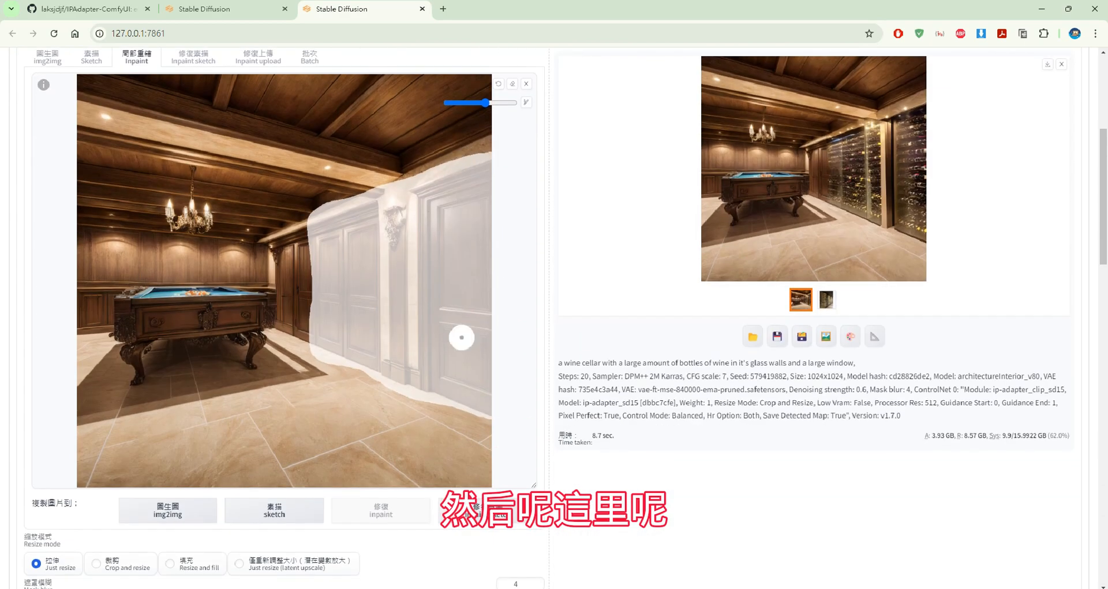
scroll(462, 337, down, 15)
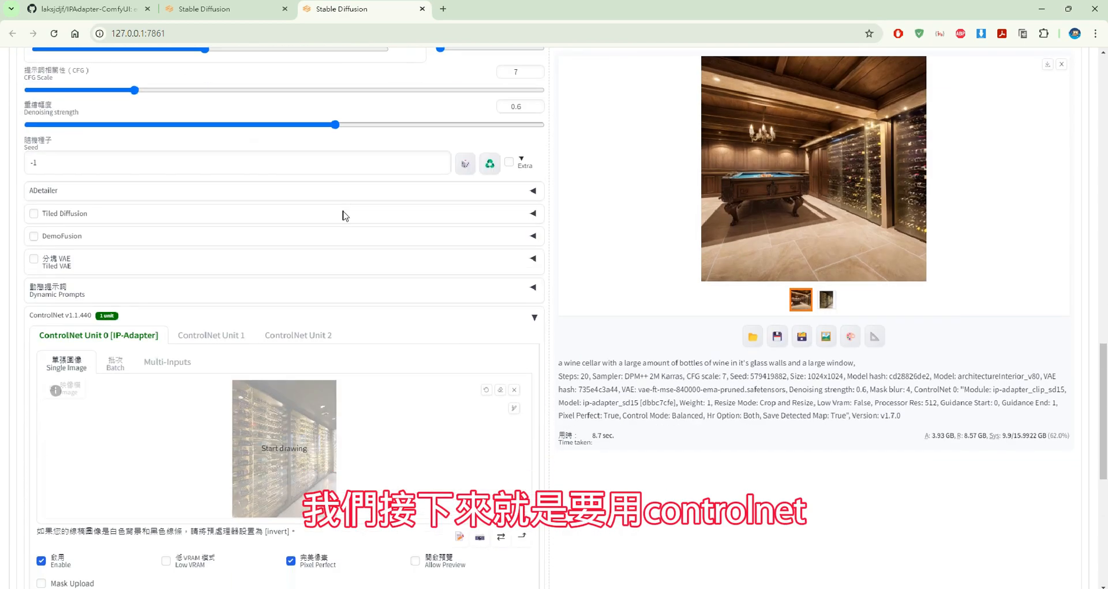
scroll(344, 215, down, 6)
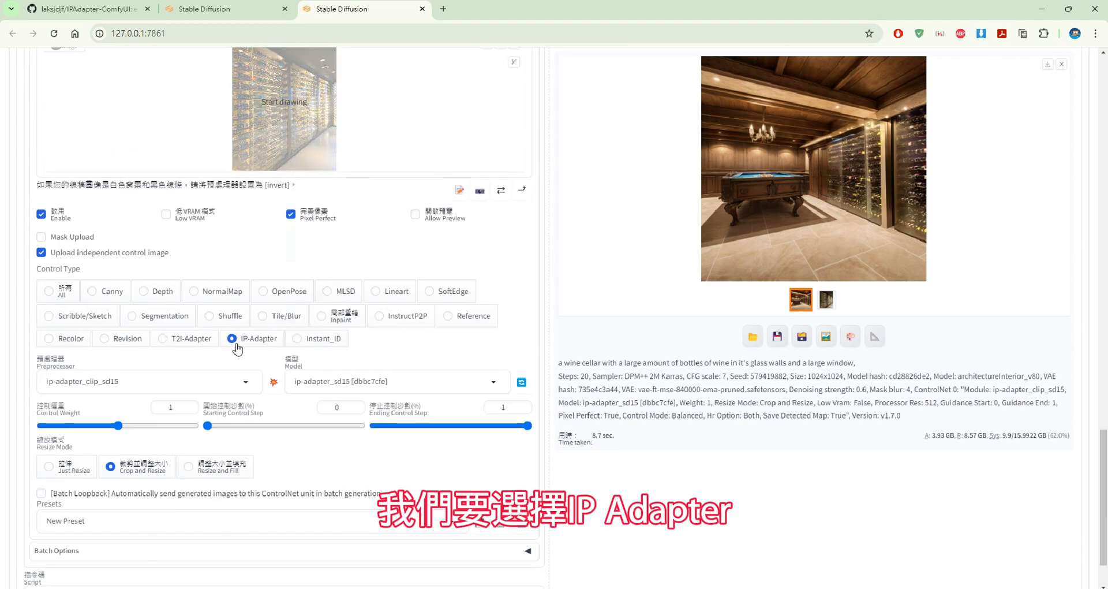
Check the available IP-Adapter preprocessors and models, keeping ip-adapter_clip_sd15 and ip-adapter_sd15 [dbbc7cfe]
click(217, 384)
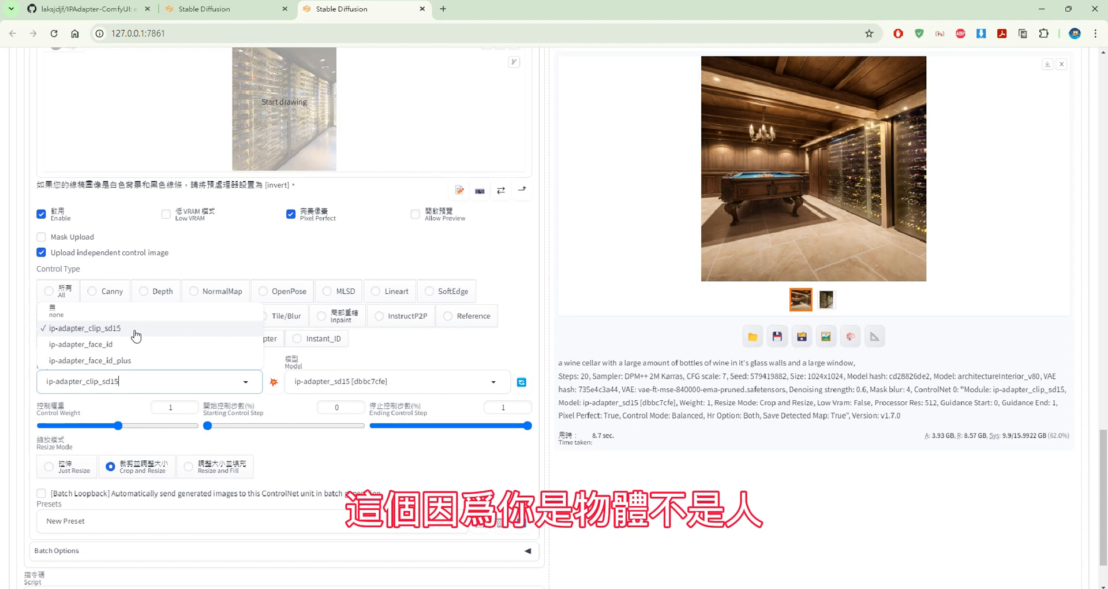
click(450, 378)
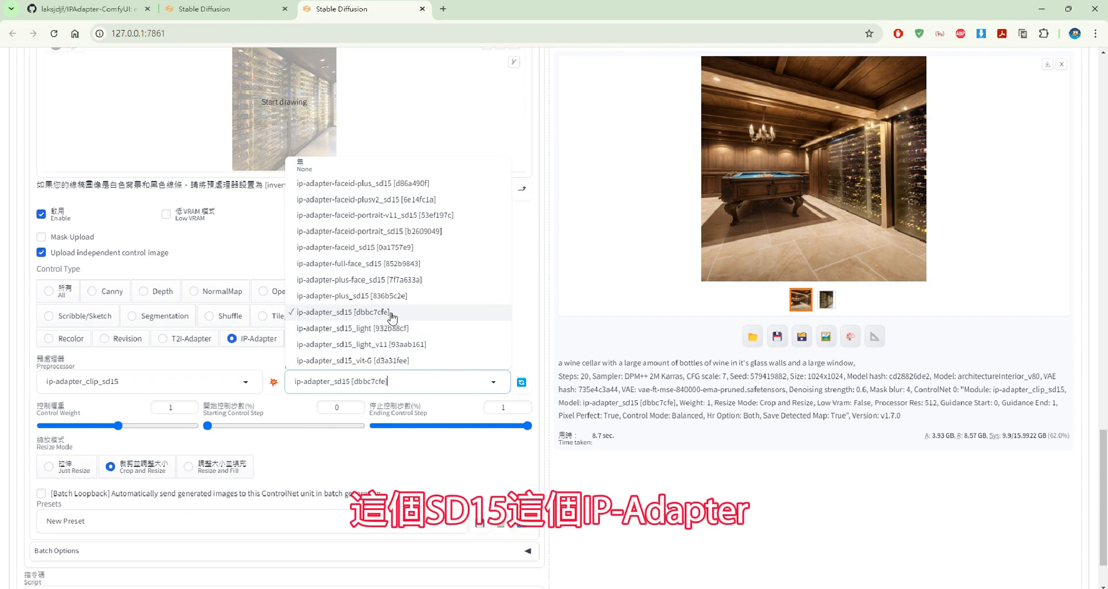
click(640, 349)
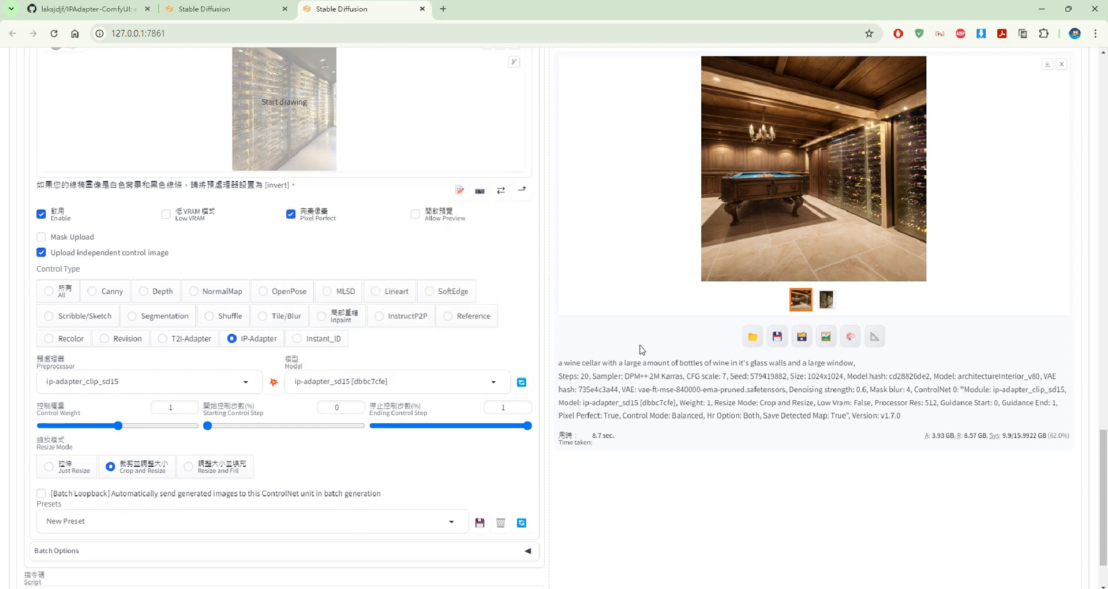
scroll(404, 373, up, 2)
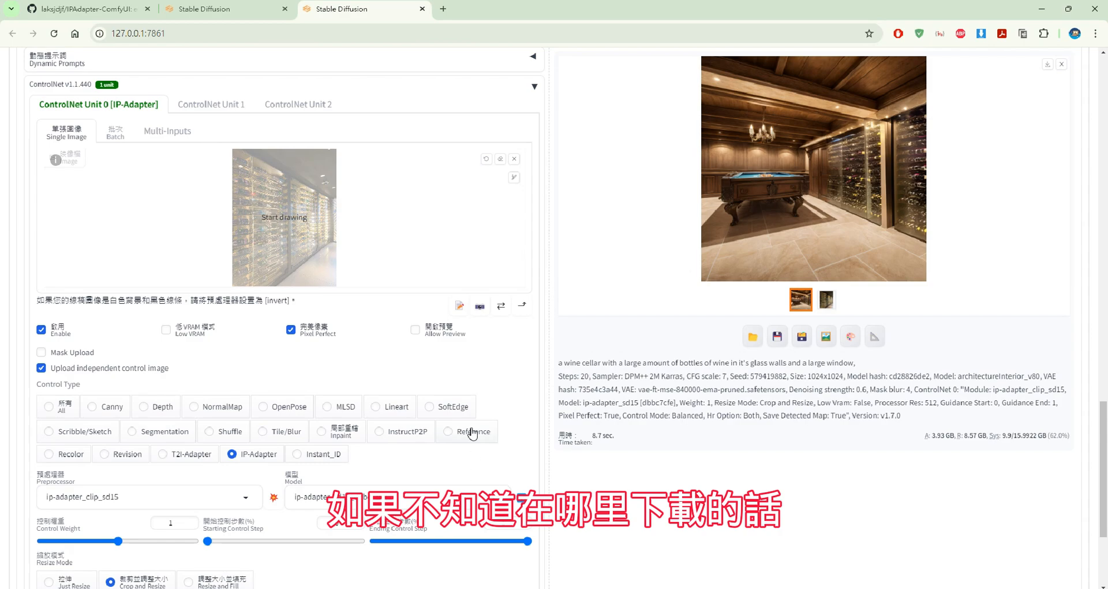
Switch to the IPAdapter-ComfyUI GitHub page and look through its README for the model downloads
click(86, 9)
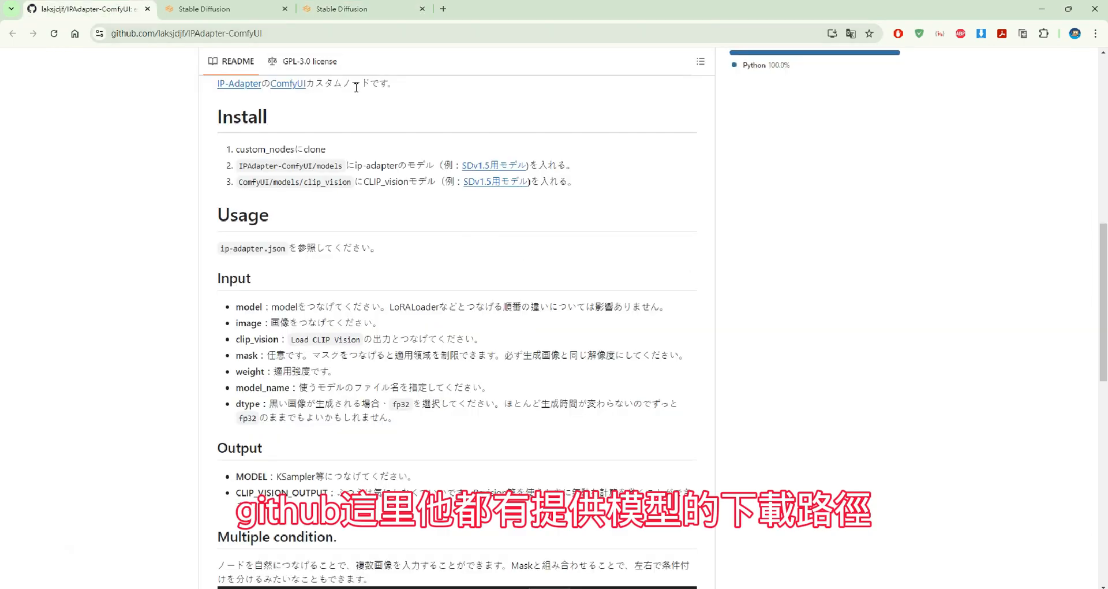
scroll(383, 176, up, 5)
scroll(382, 177, down, 15)
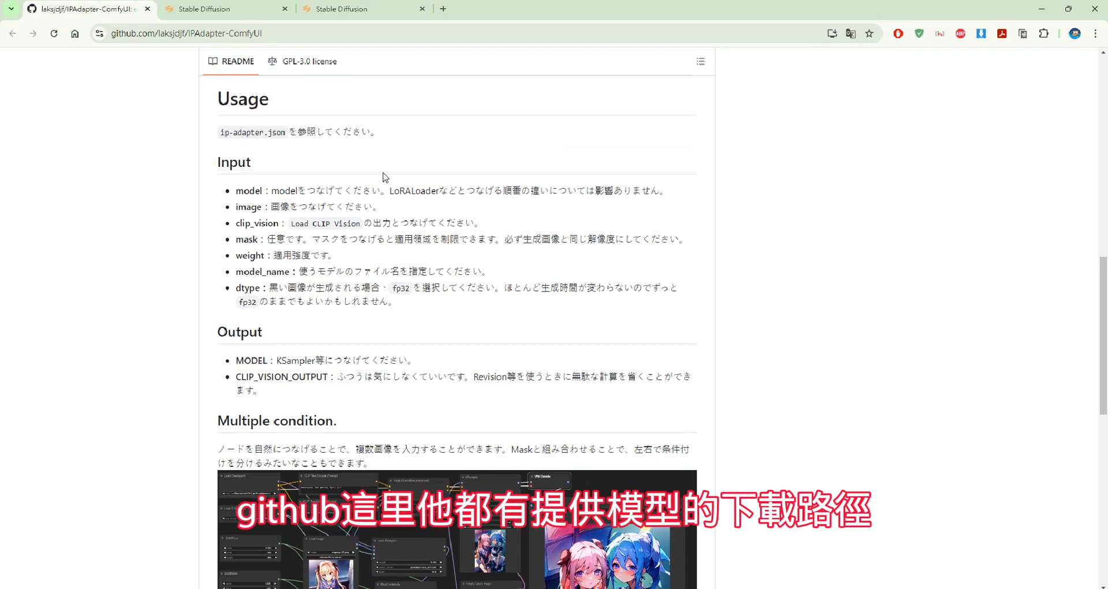
Look through the IPAdapter-ComfyUI README, then find the model download list on the cubiq/ComfyUI_IPAdapter_plus GitHub page
scroll(383, 177, up, 5)
scroll(383, 177, up, 4)
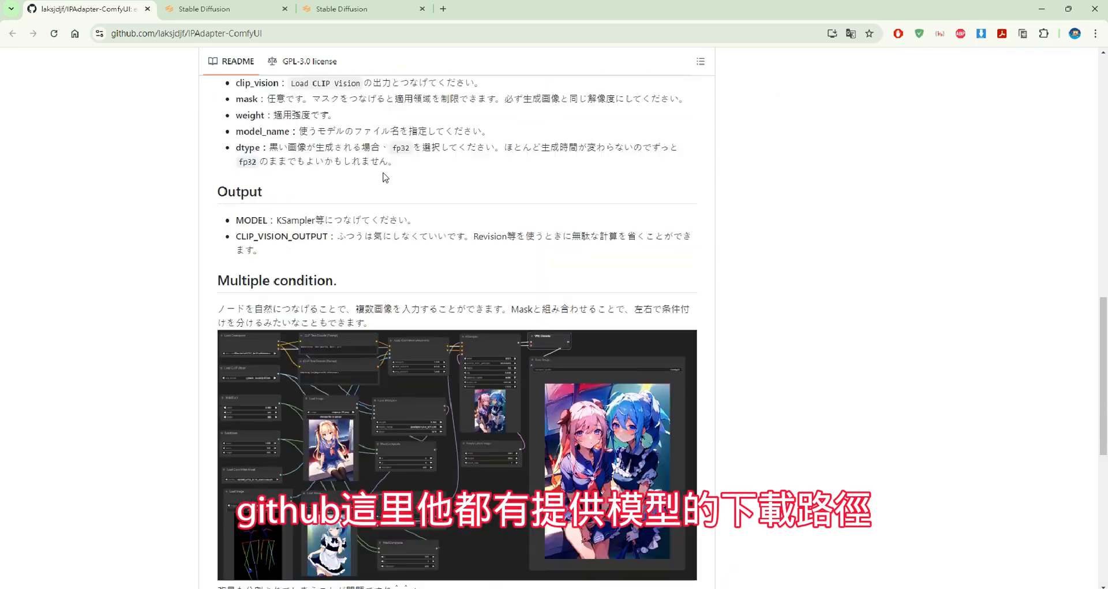
scroll(383, 177, down, 8)
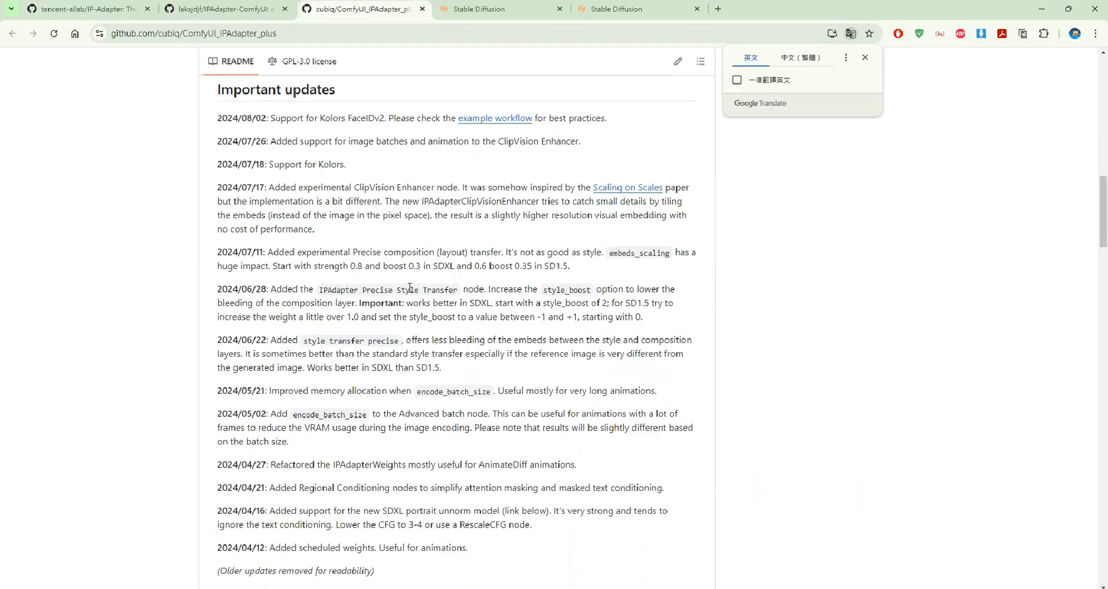
scroll(410, 288, down, 20)
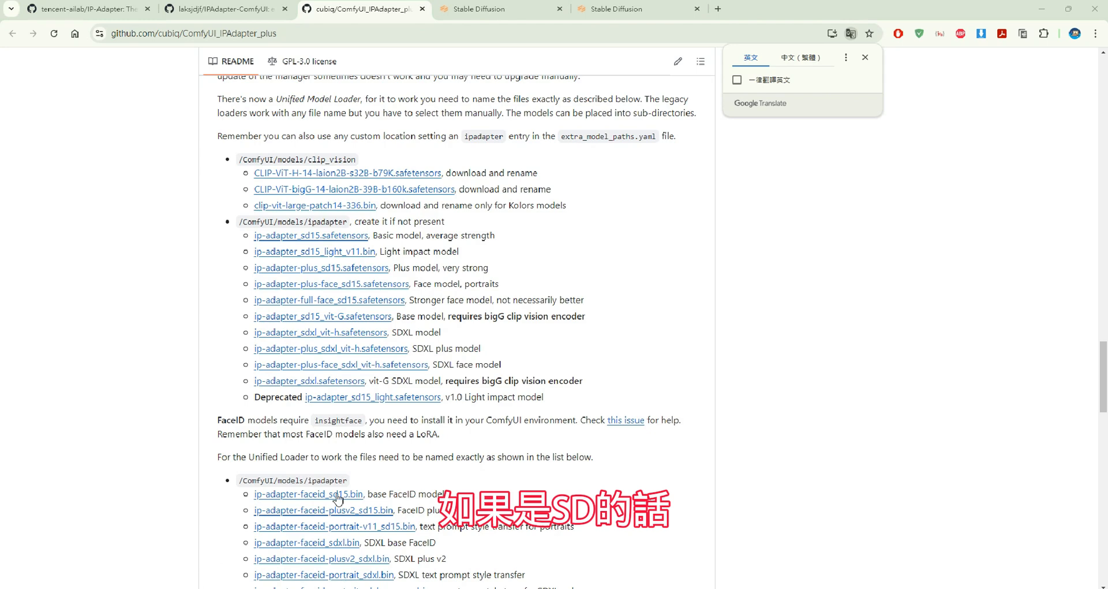
In File Explorer, show the ControlNet folder inside stable-diffusion-webui's models folder on drive C, and return to models
key(super+e)
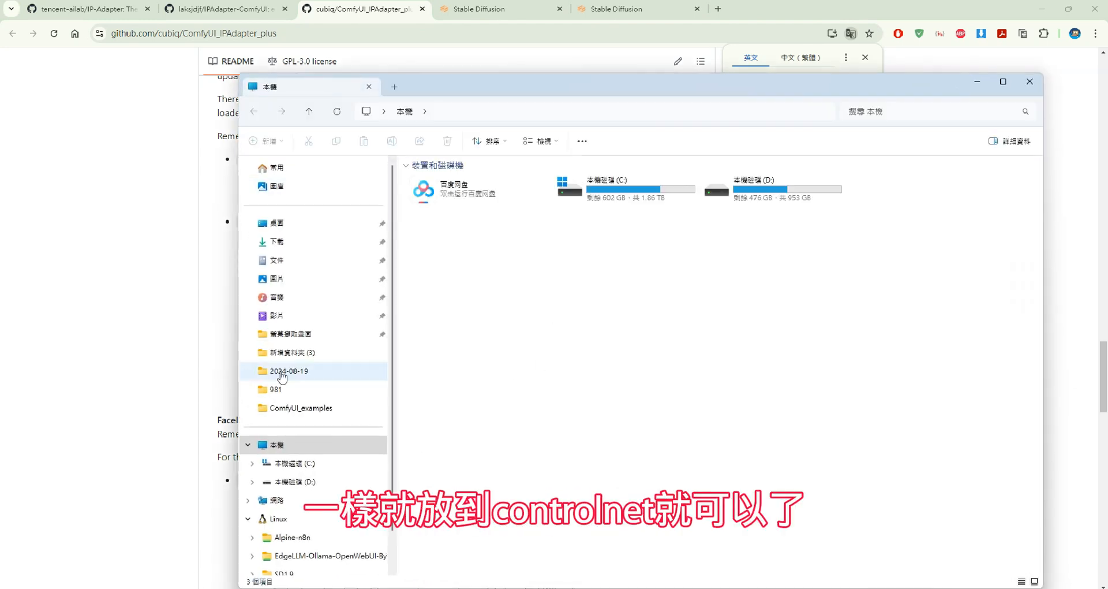
click(293, 464)
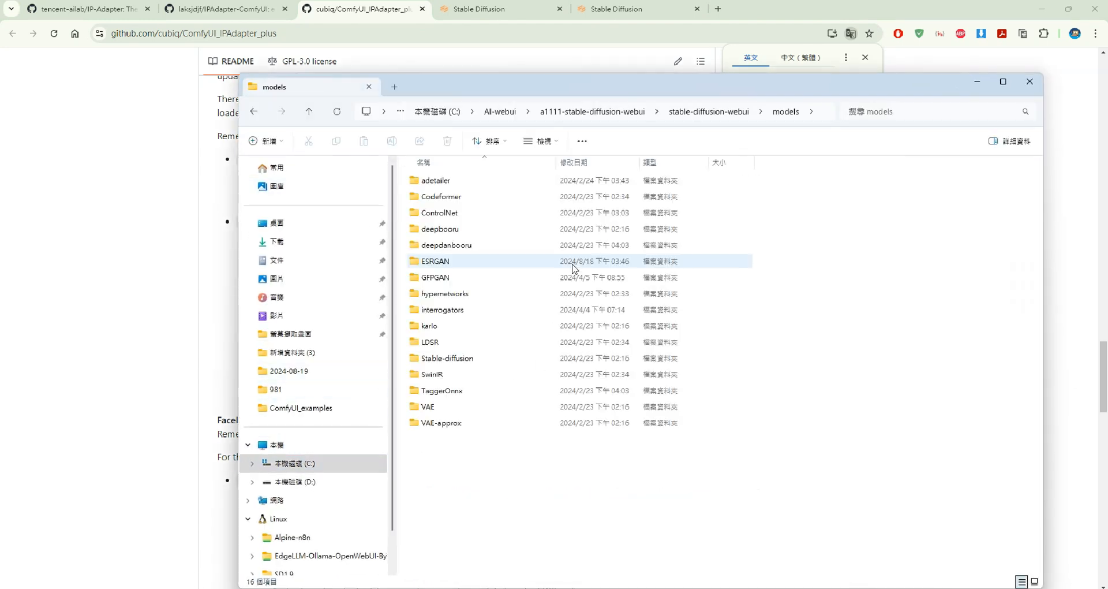
double_click(514, 213)
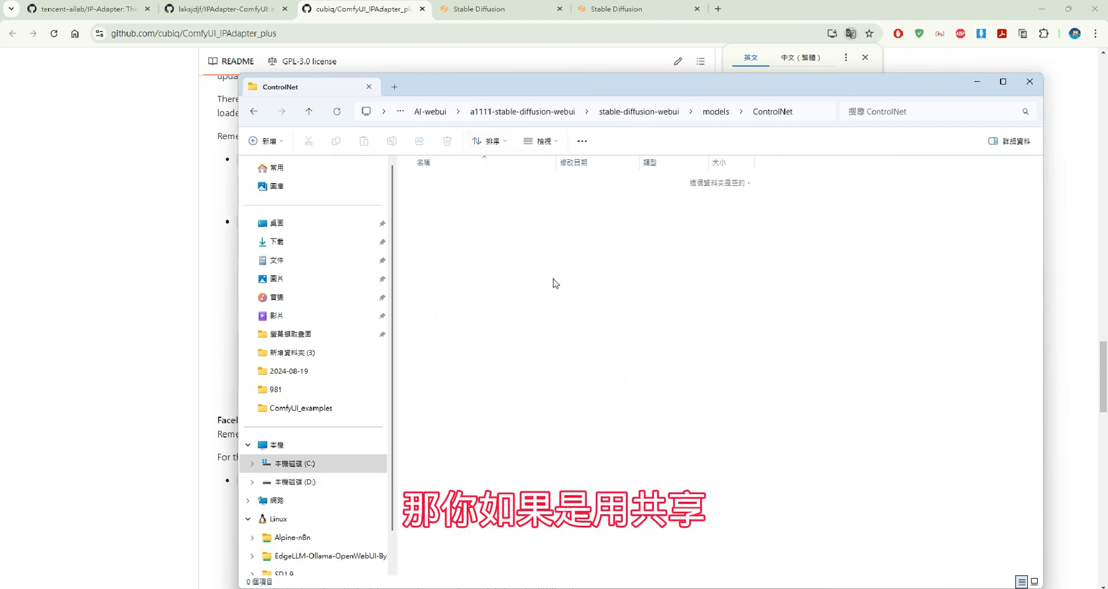
click(255, 113)
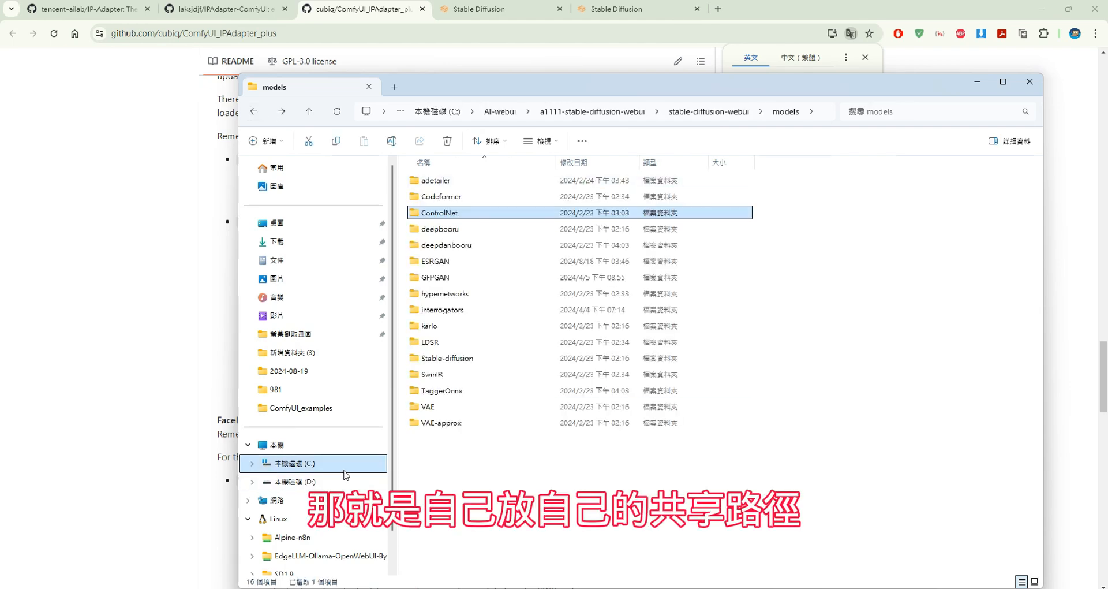
Open the shared C:\model\control folder to examine its ControlNet model files, and return to the browser
click(297, 463)
double_click(886, 194)
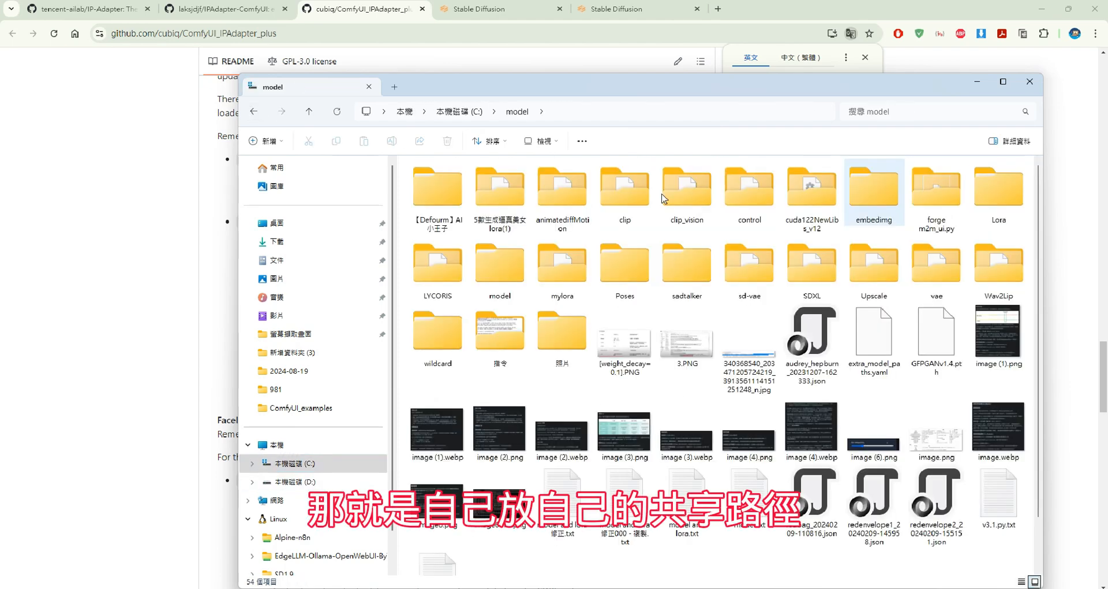
double_click(768, 206)
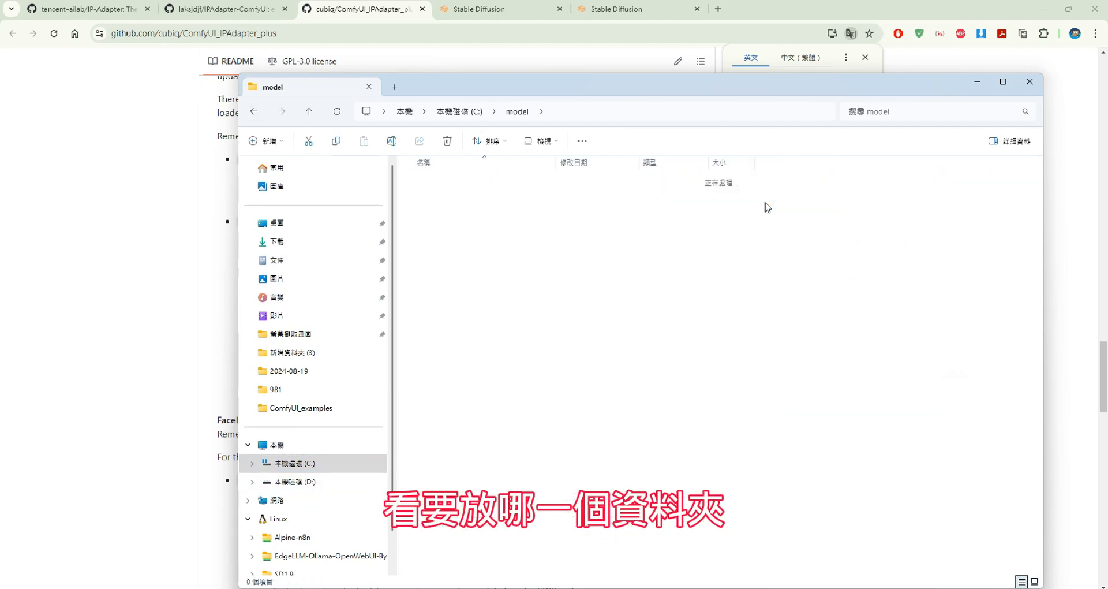
scroll(732, 322, up, 5)
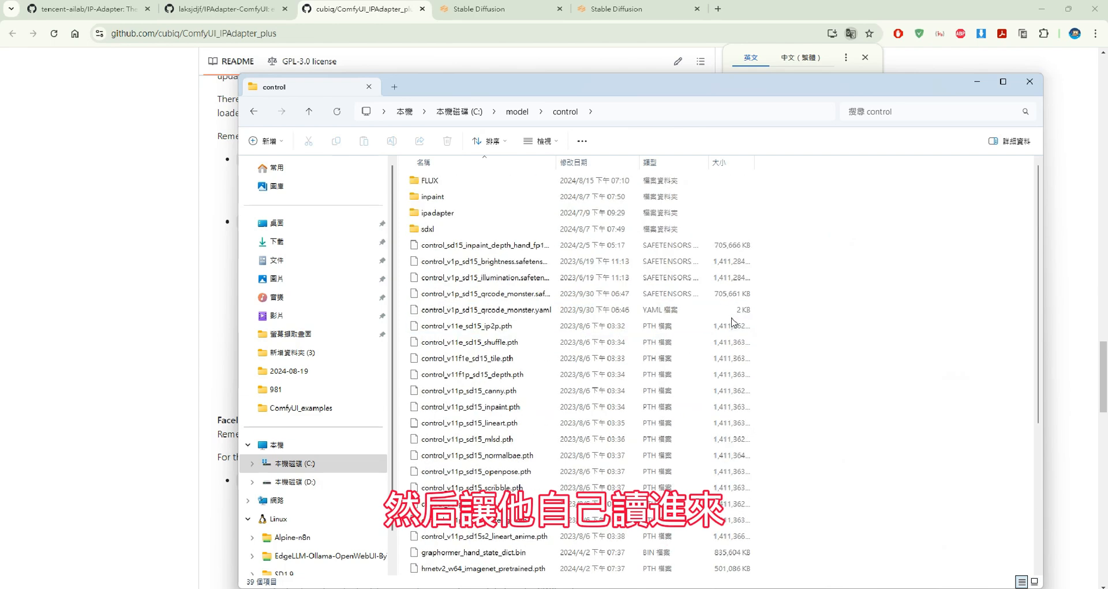
click(181, 259)
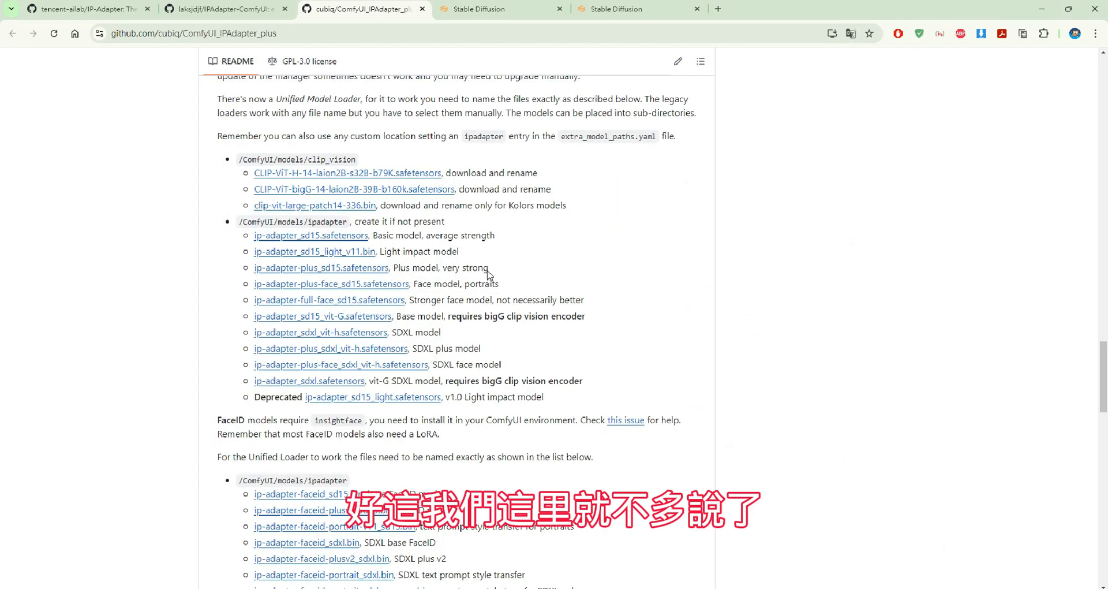
Return to the Stable Diffusion instance on port 7861 and review the inpaint settings, highlighting the denoising strength
click(615, 14)
scroll(673, 144, up, 8)
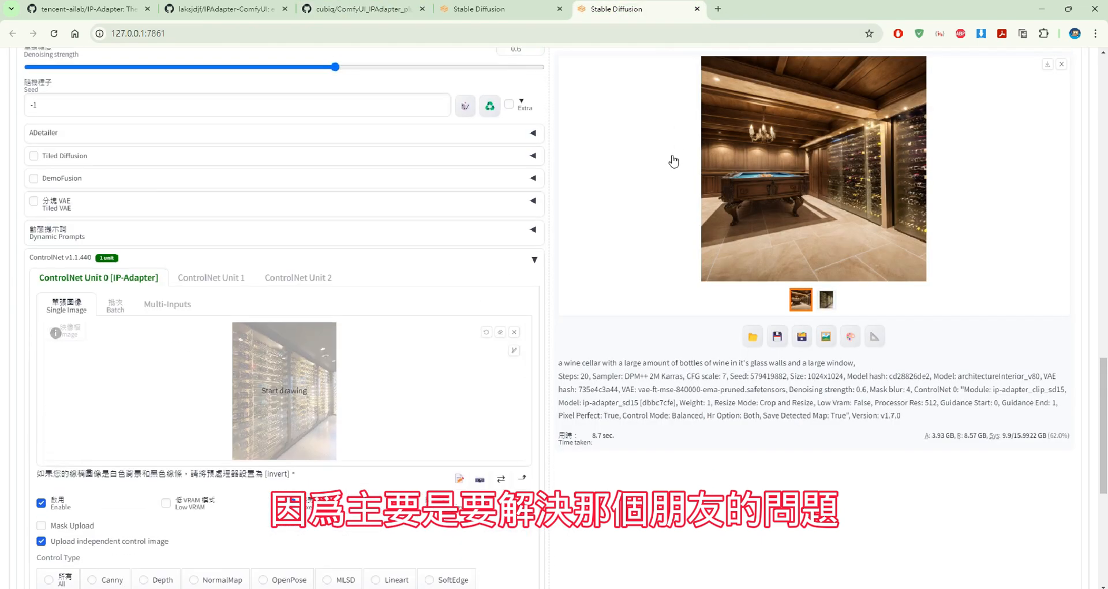
scroll(674, 162, up, 10)
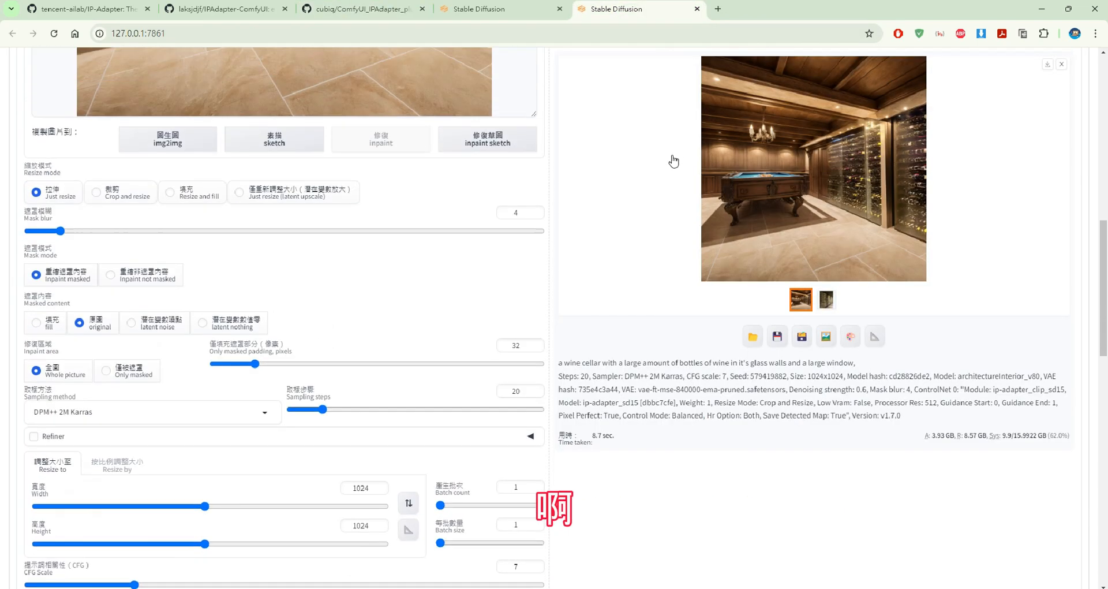
scroll(514, 240, down, 9)
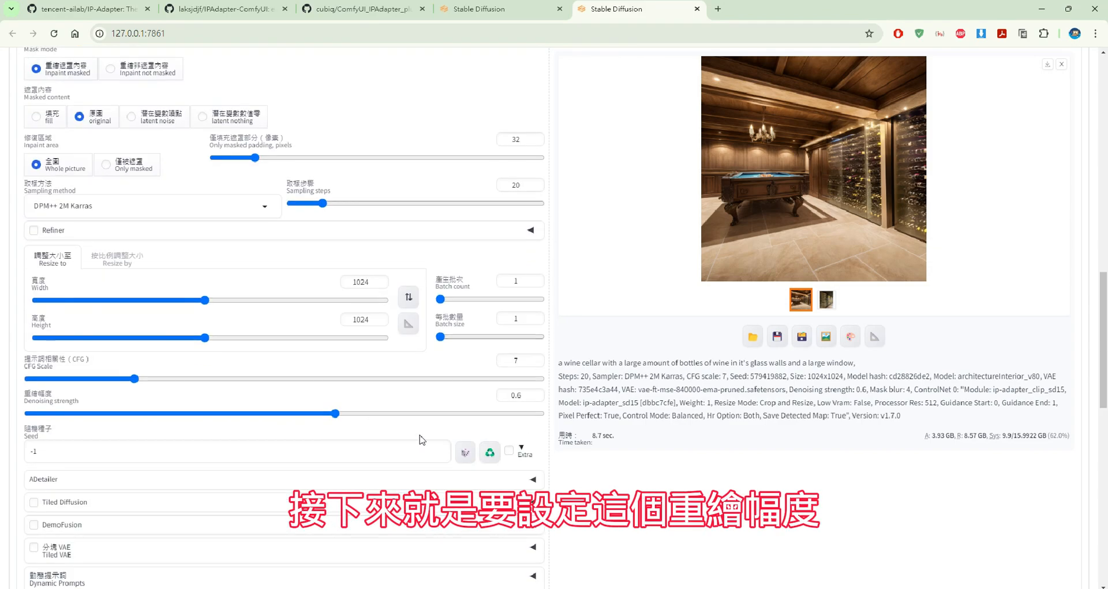
triple_click(98, 403)
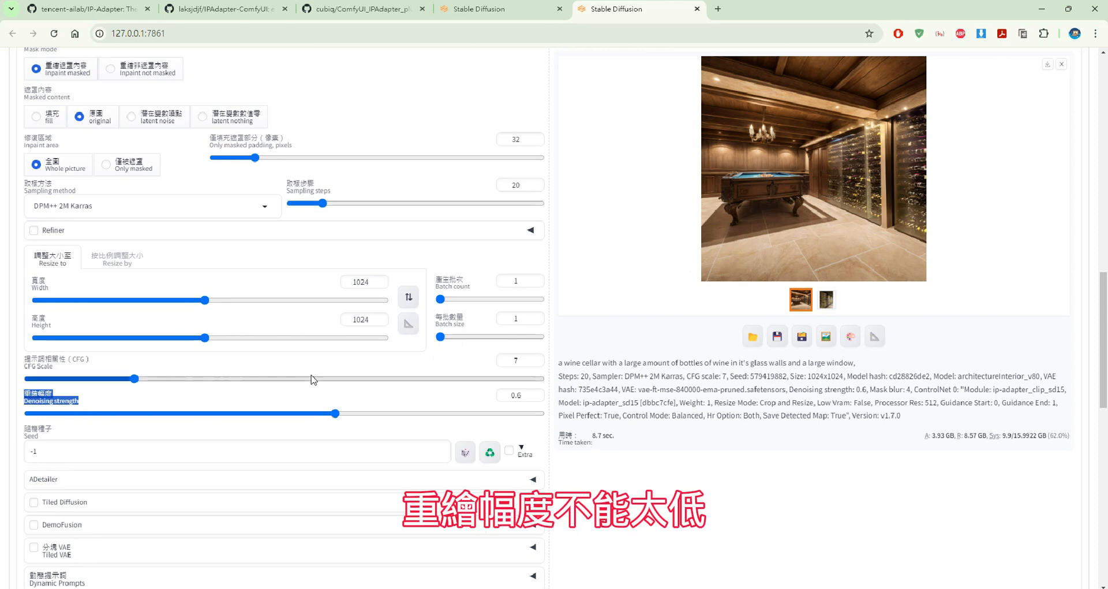
scroll(851, 175, up, 1)
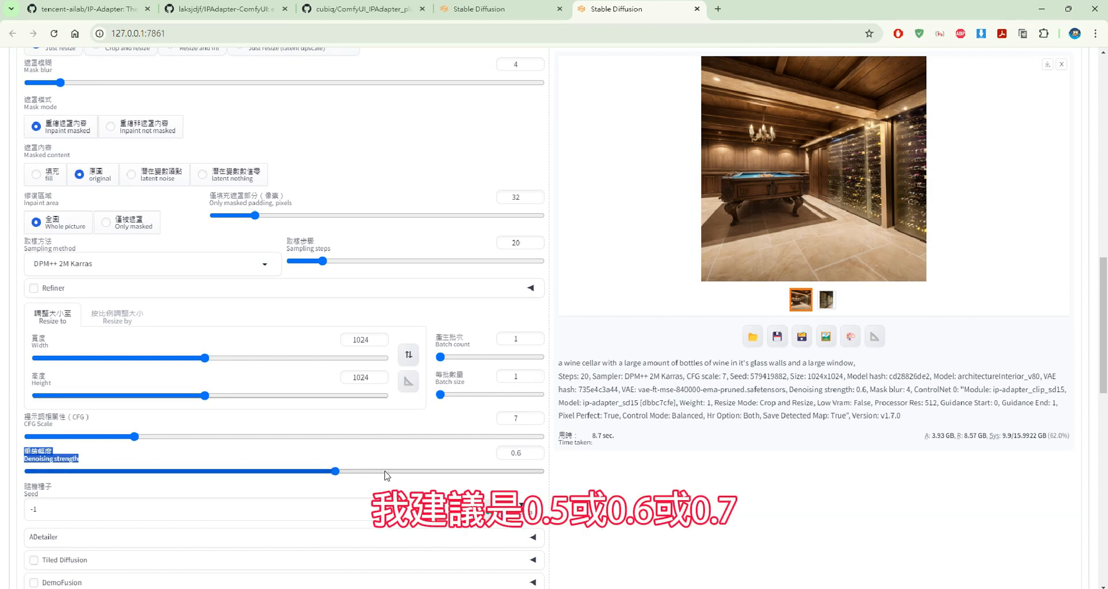
scroll(387, 475, down, 10)
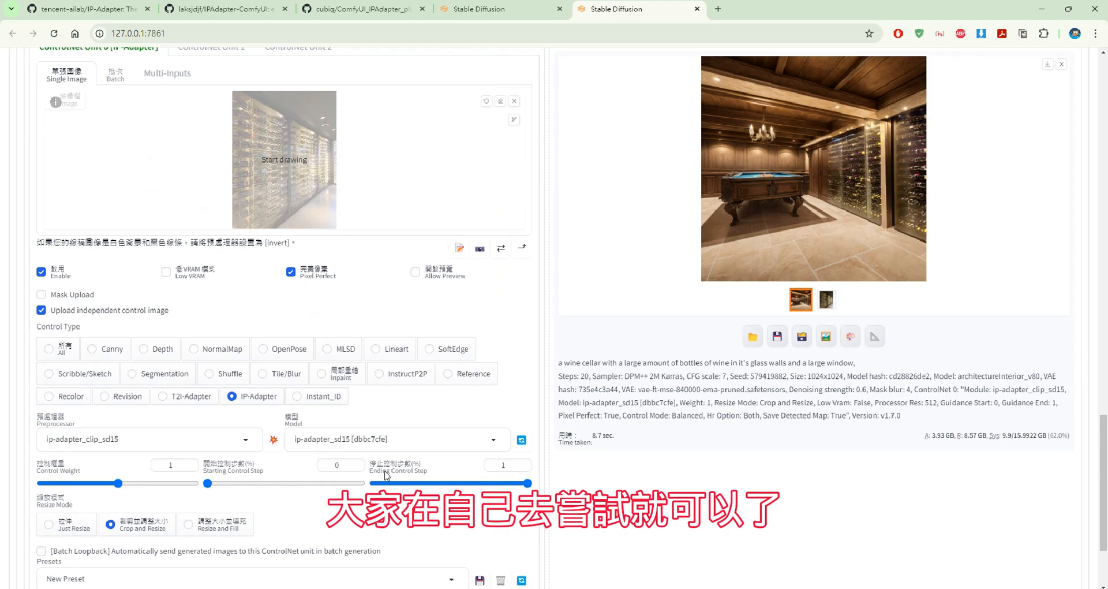
View the generated billiard room image at full size and close the preview
scroll(386, 475, up, 8)
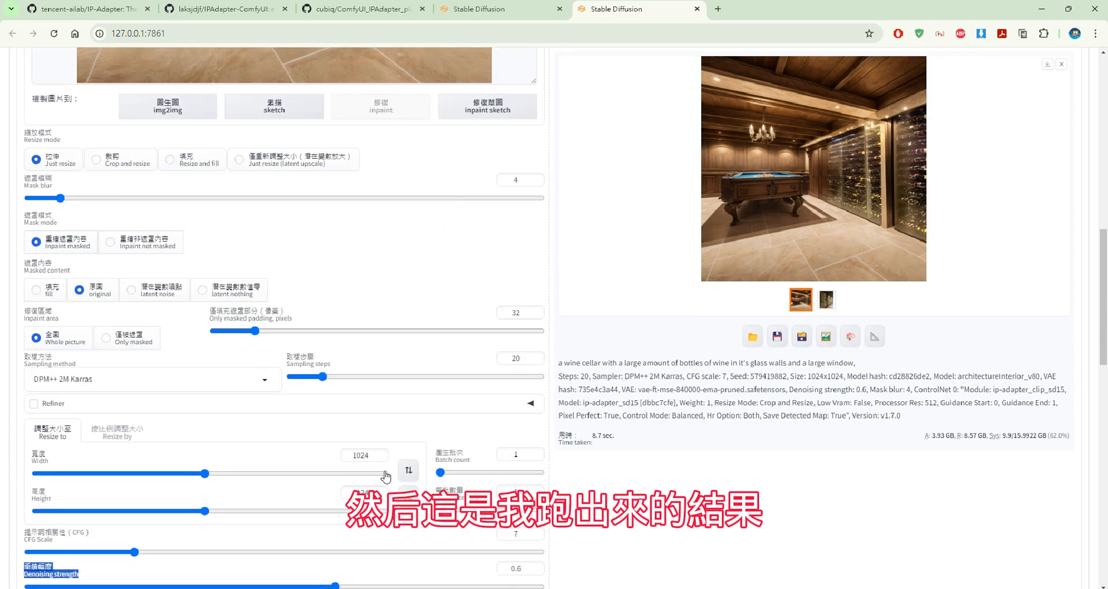
scroll(424, 457, up, 5)
click(818, 188)
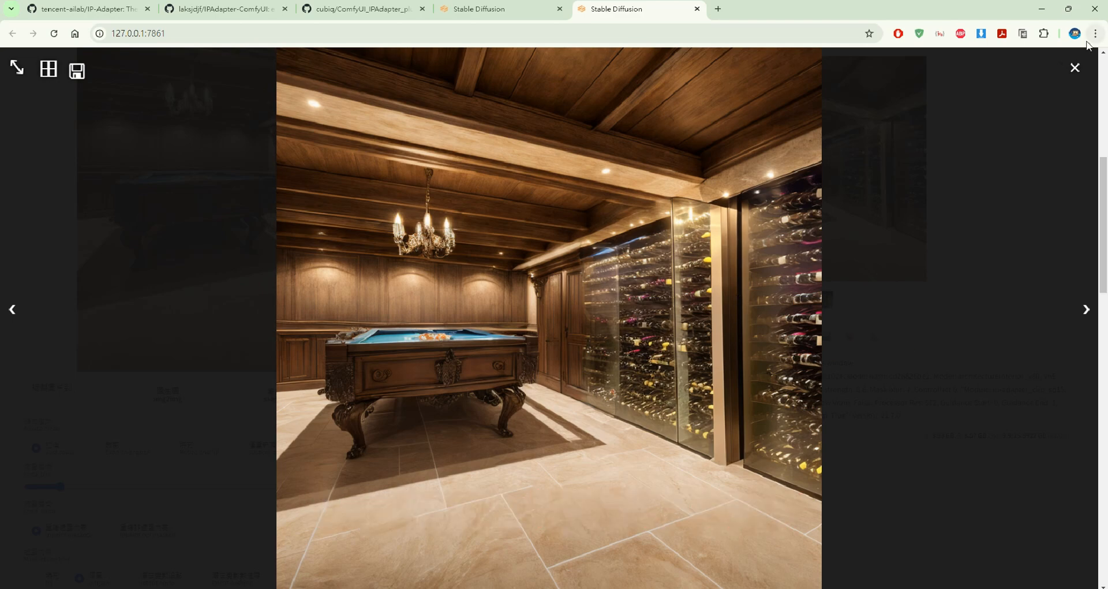
click(1074, 67)
Generate the inpainted billiard room again with the same settings and inspect the result at full size
scroll(1096, 75, up, 6)
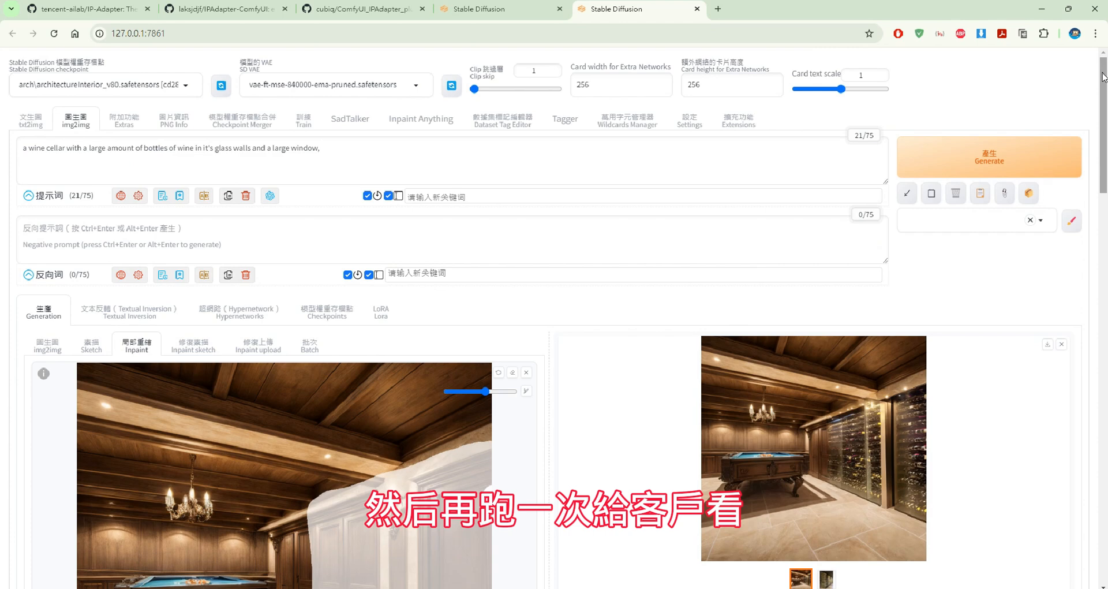
click(1041, 160)
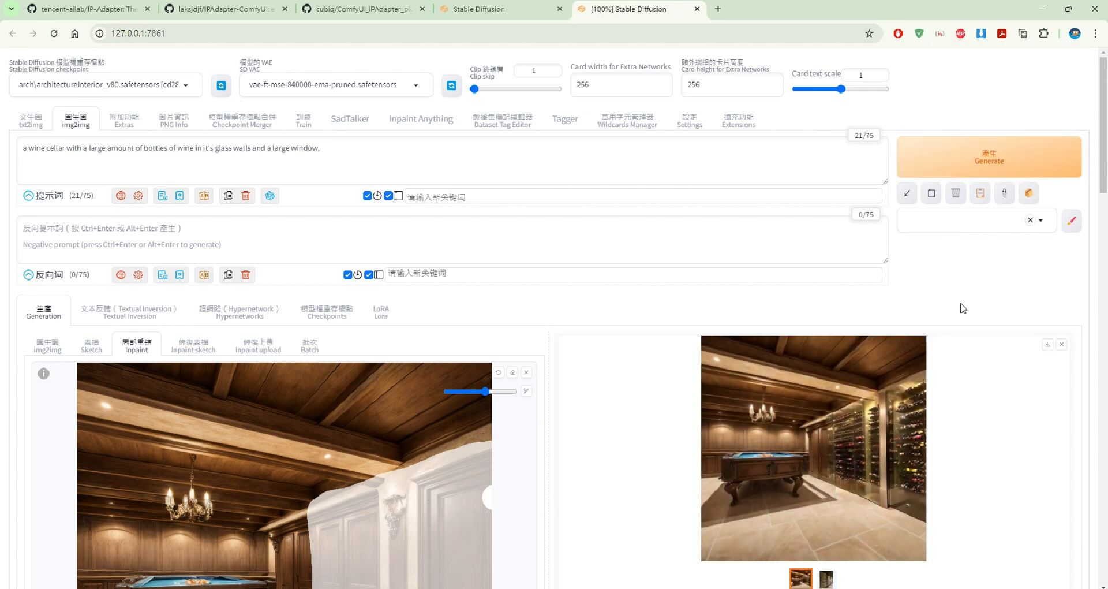
click(926, 345)
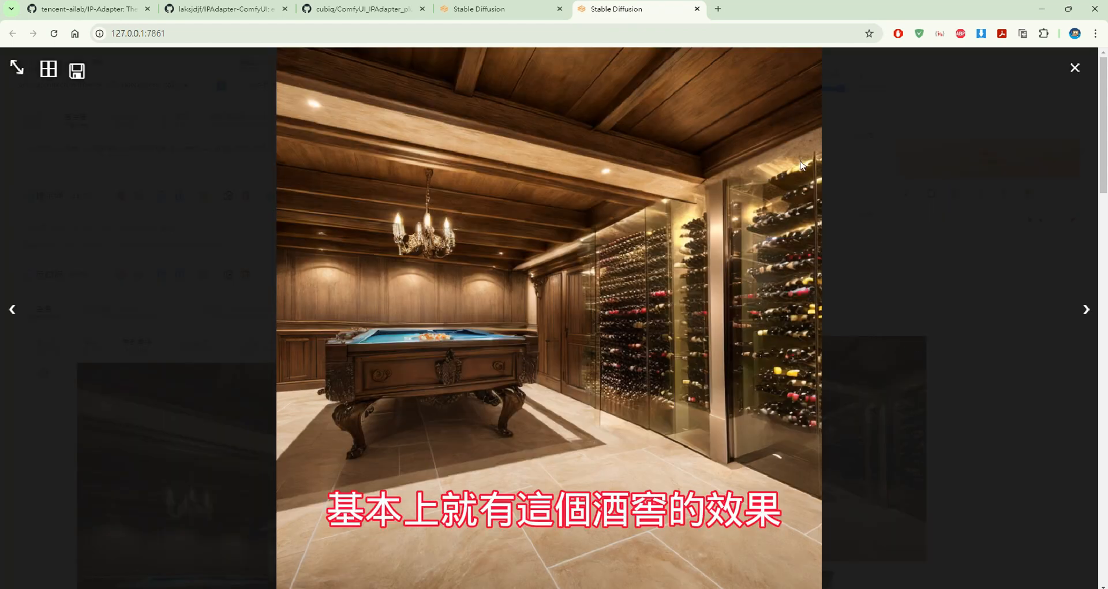
click(1075, 68)
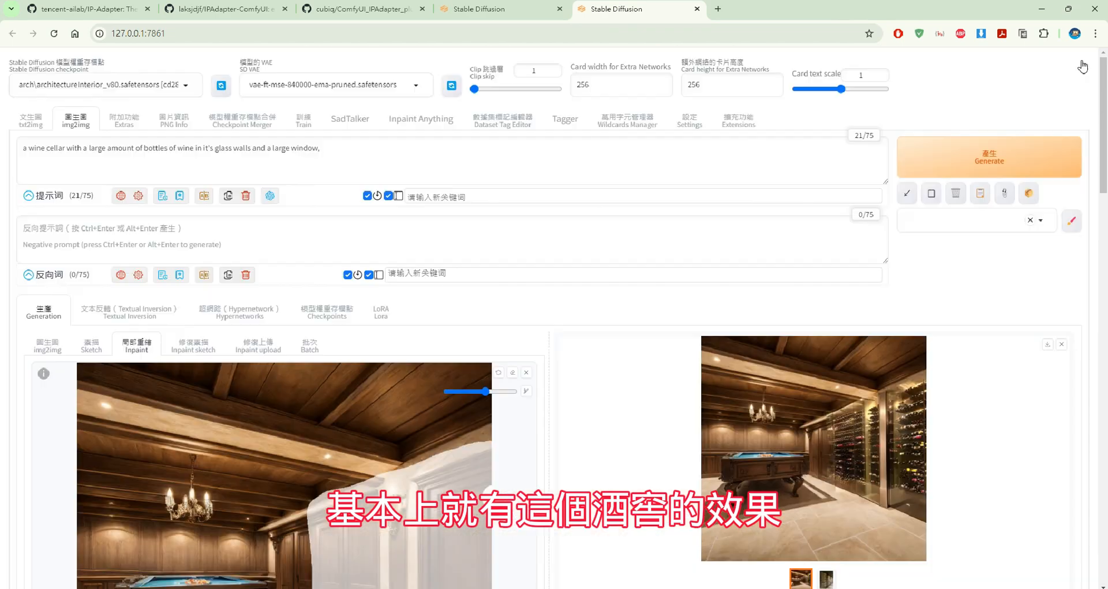
Raise the inpainting denoising strength to 0.65
scroll(372, 346, down, 5)
scroll(375, 346, down, 8)
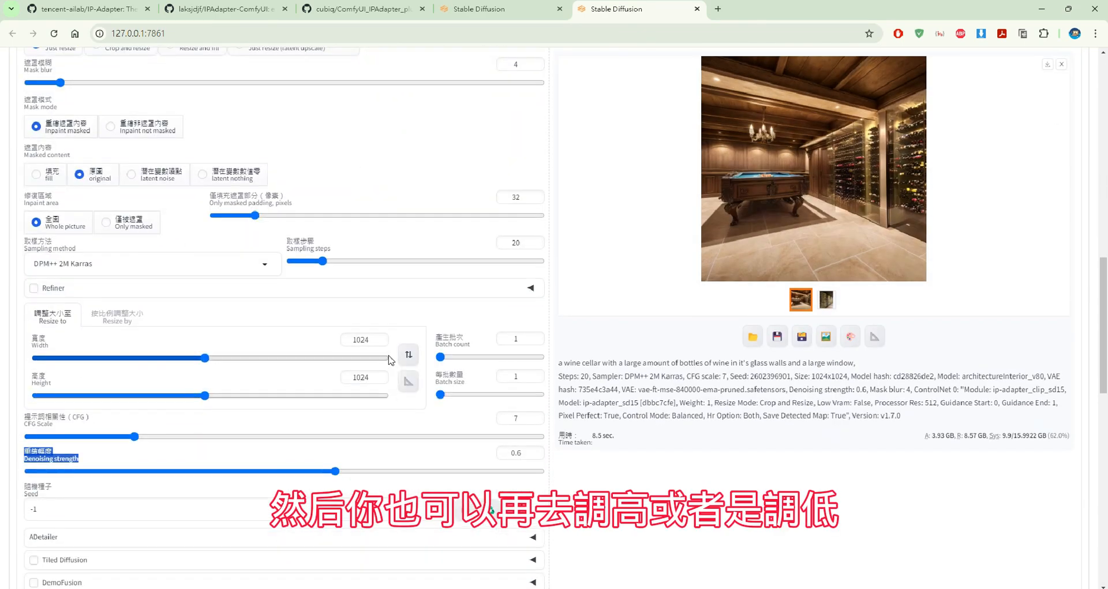
click(356, 471)
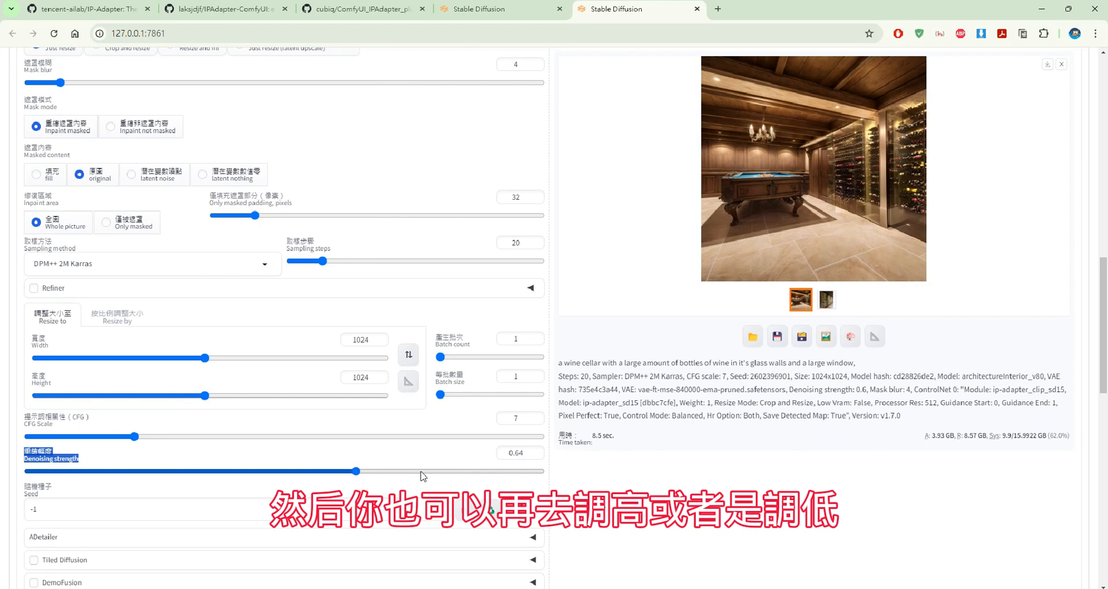
click(535, 449)
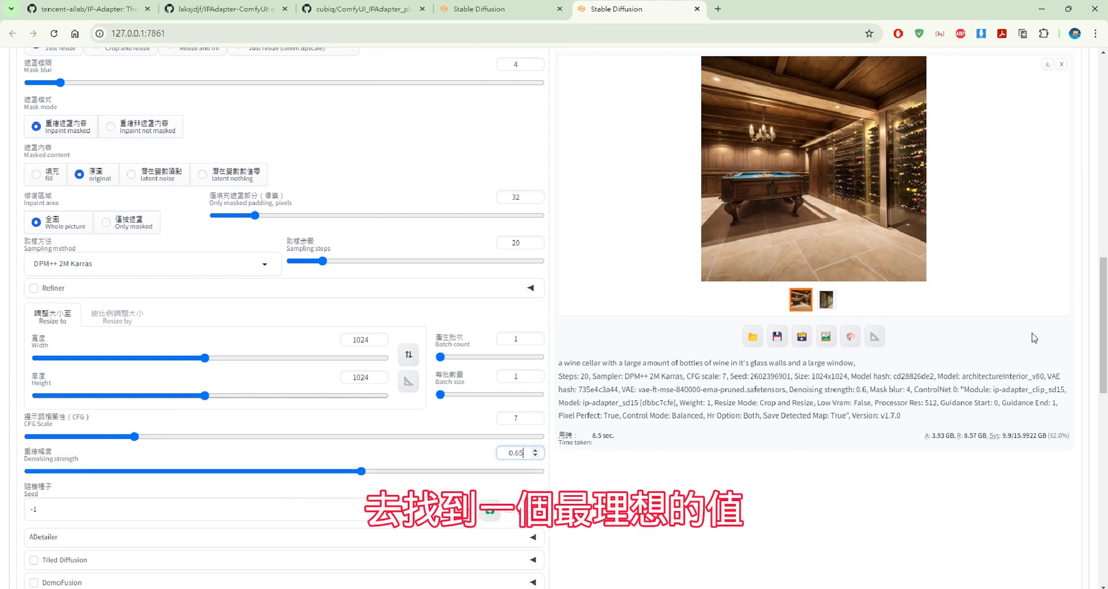
Generate the billiard room with the new denoising strength and inspect the wine cabinet wall at full size
scroll(1103, 86, up, 10)
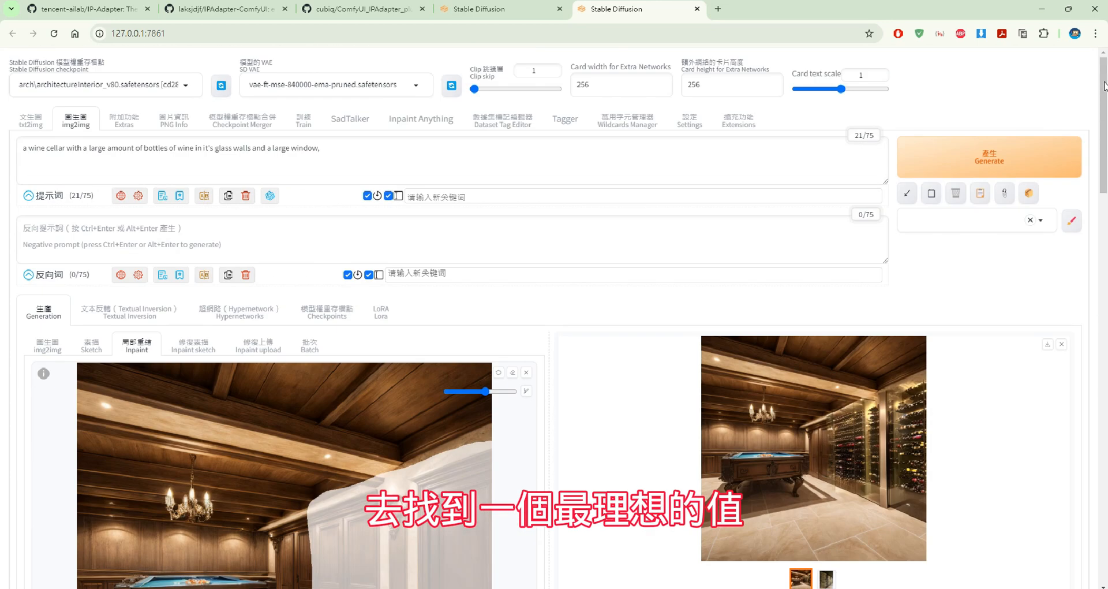
click(1041, 152)
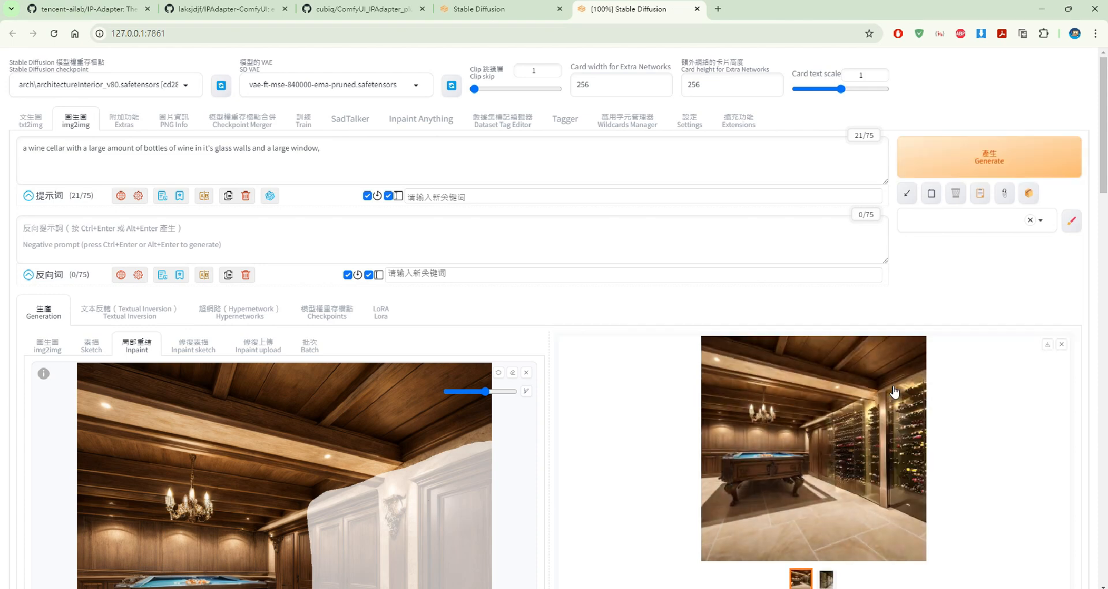
click(881, 407)
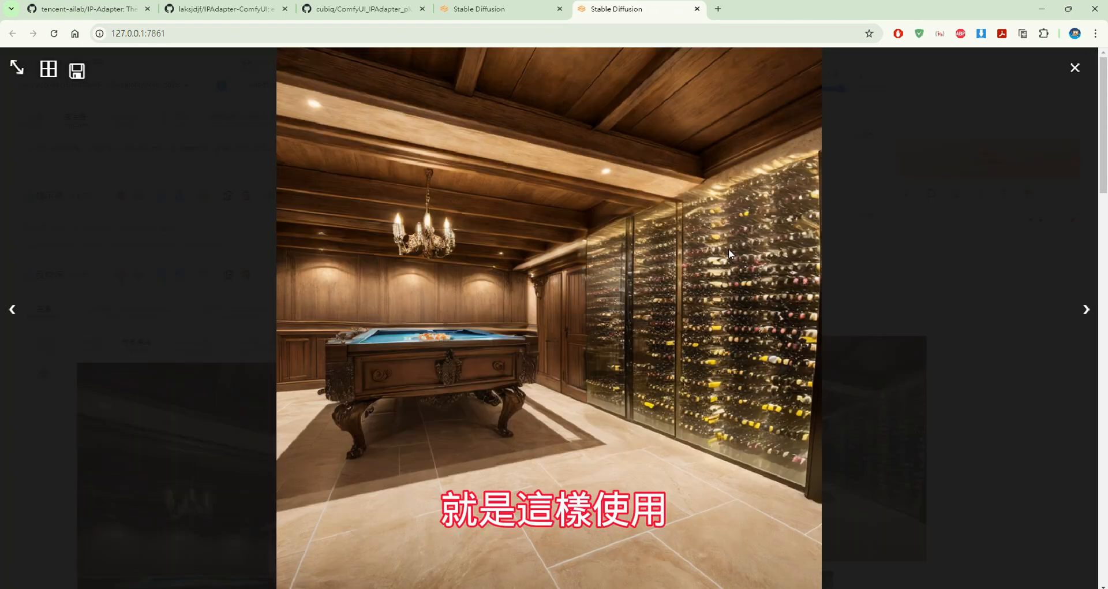
click(1075, 68)
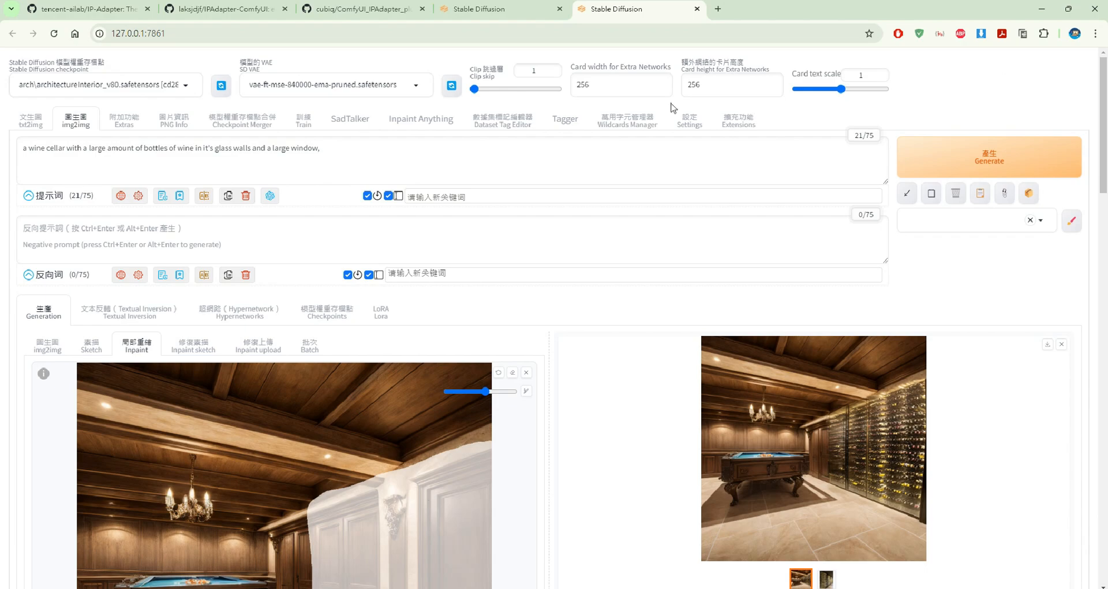
Load the wine cellar reference photo from the Downloads folder into ControlNet Unit 0 of txt2img
click(31, 120)
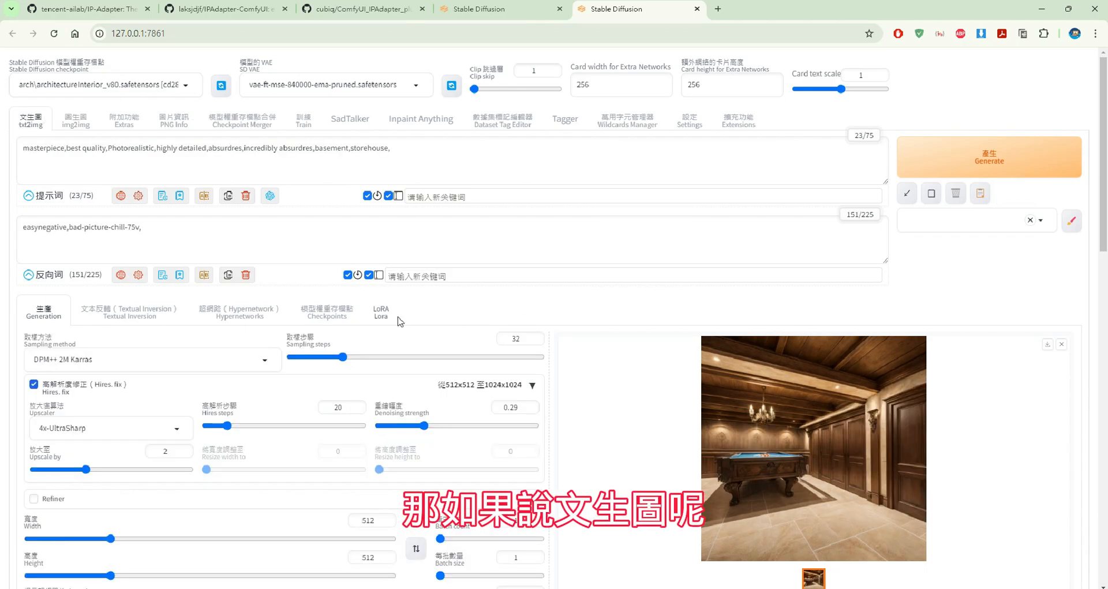
scroll(385, 219, down, 9)
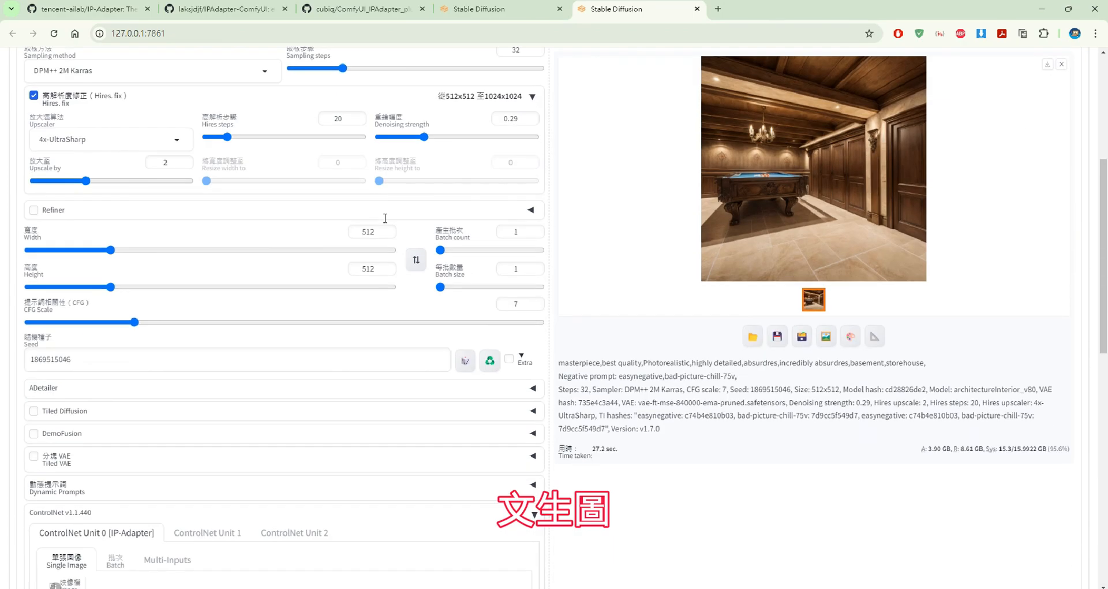
scroll(384, 218, down, 3)
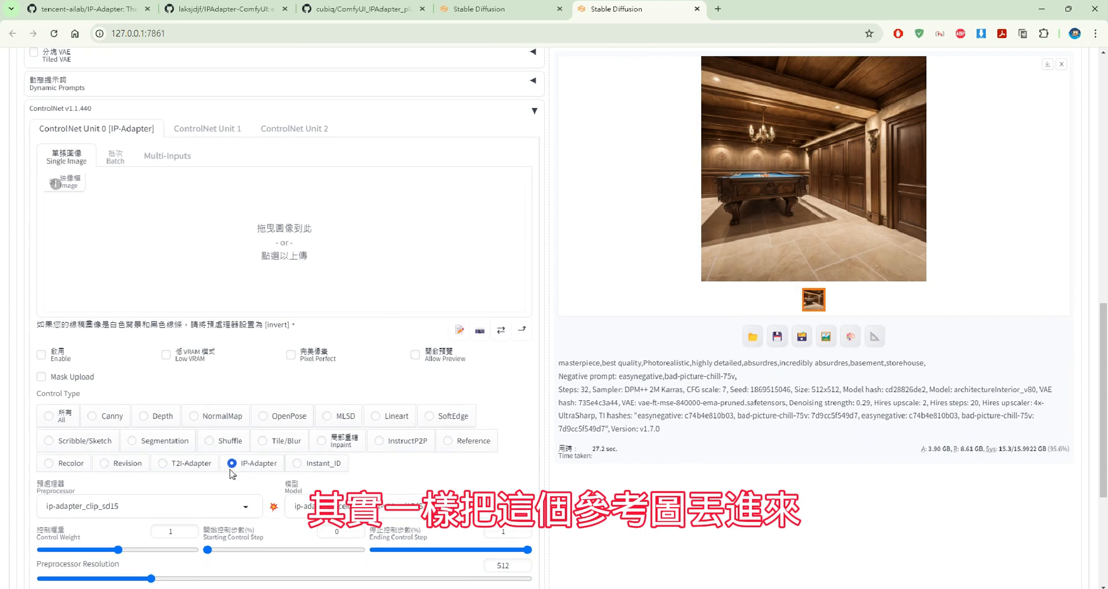
click(144, 543)
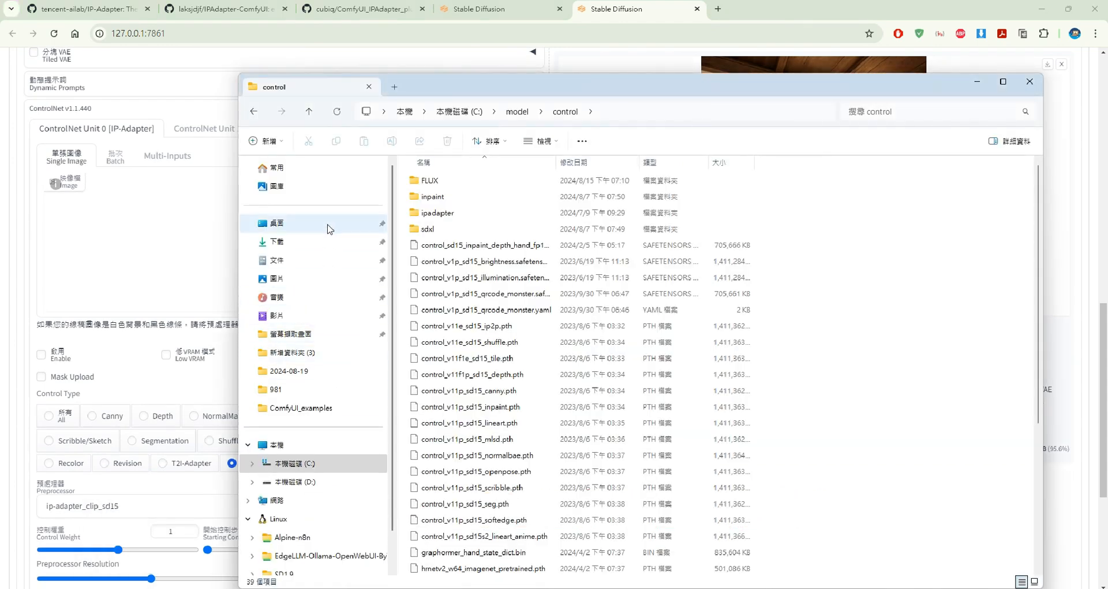
click(323, 241)
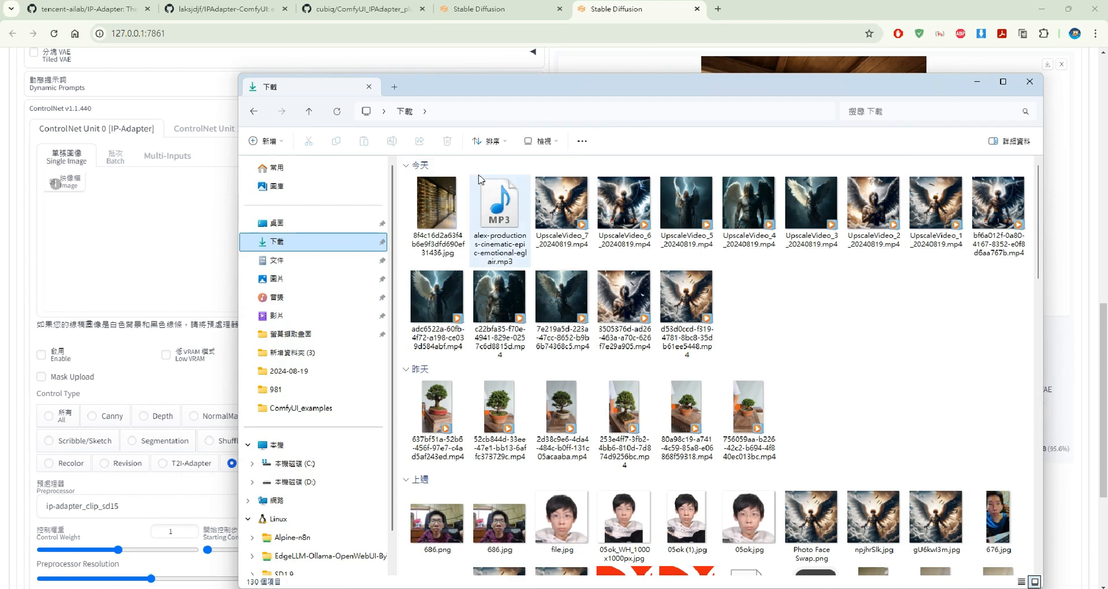
drag(437, 205, 191, 224)
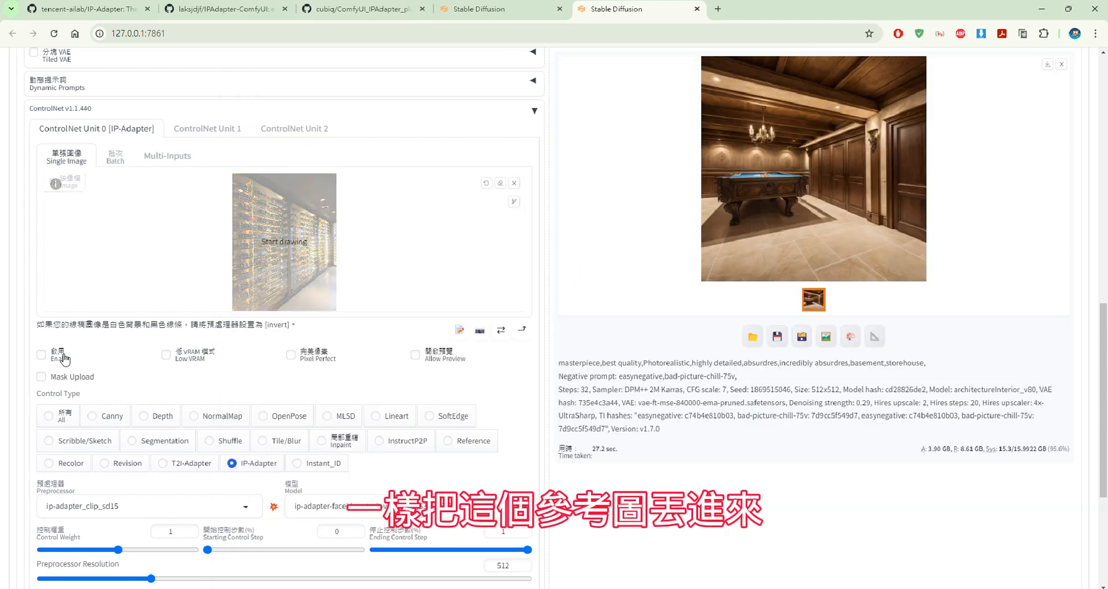
Enable ControlNet Unit 0 with Low VRAM and choose the ip-adapter_sd15 [dbbc7cfe] model for the ip-adapter_clip_sd15 preprocessor
click(63, 358)
click(188, 357)
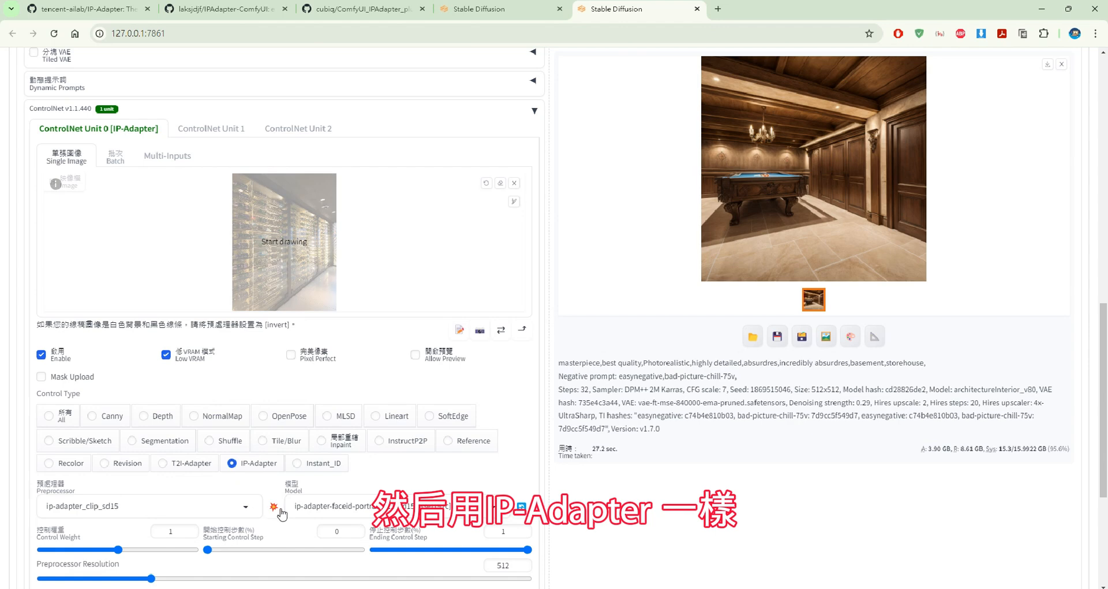
click(324, 510)
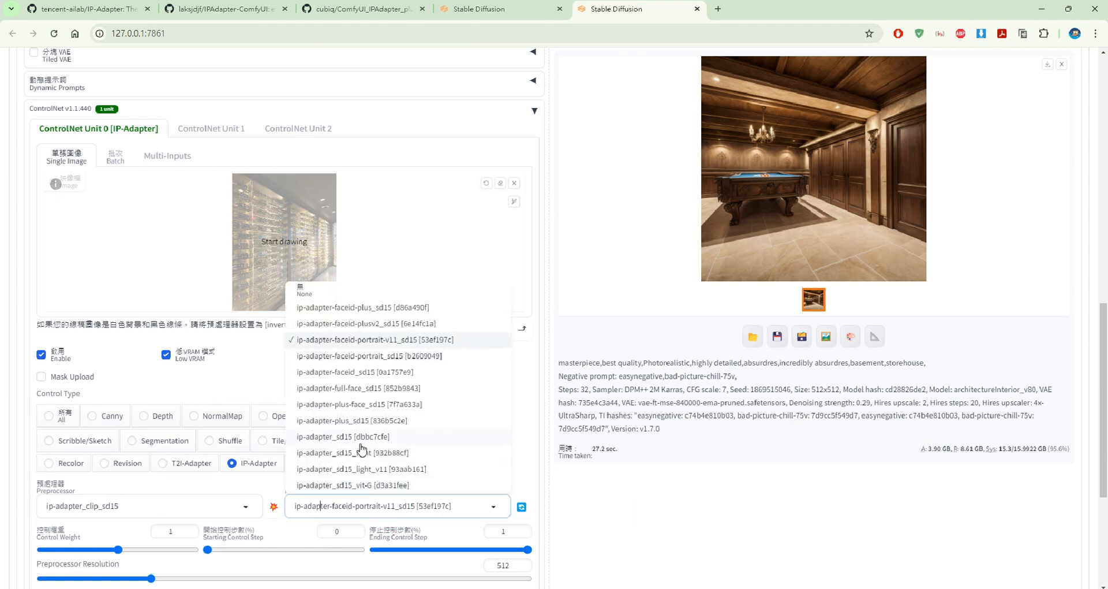
click(360, 443)
click(198, 503)
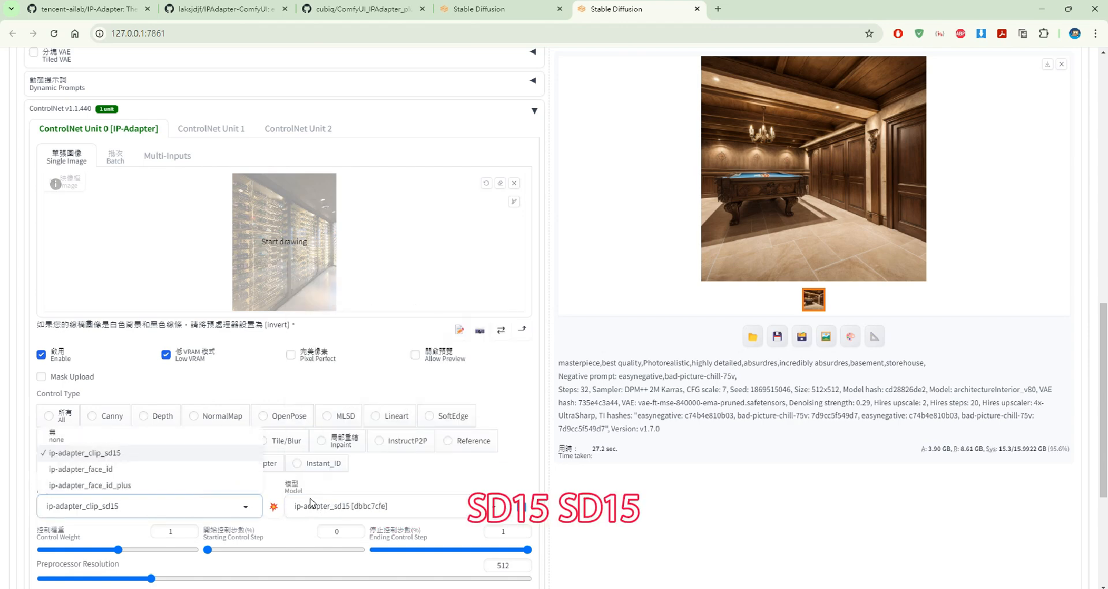
click(314, 504)
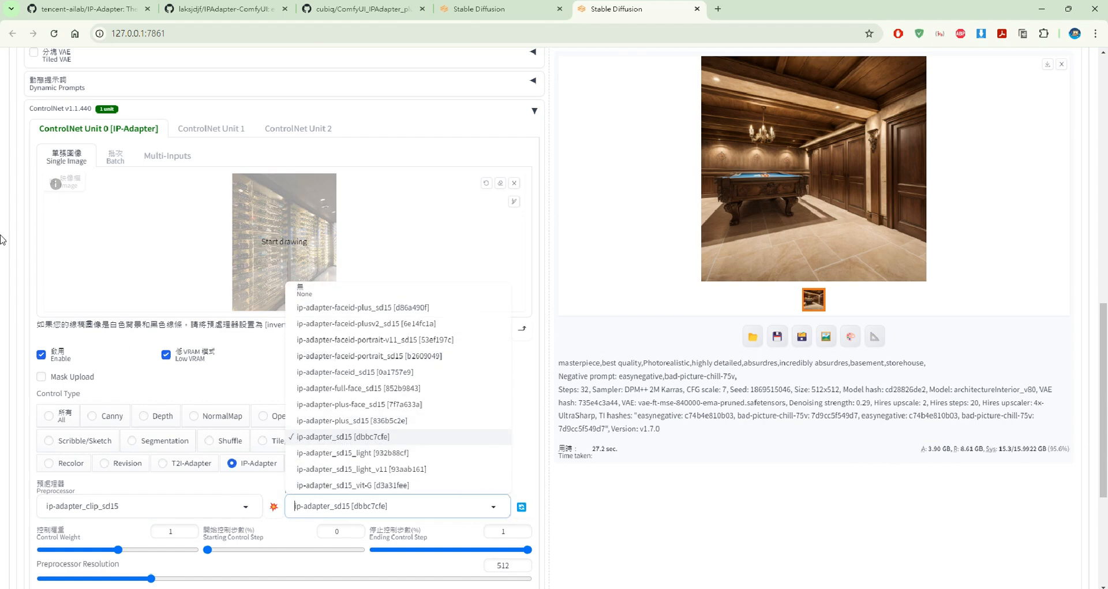
key(Escape)
Copy the full wine cellar prompt from img2img
scroll(102, 240, up, 5)
scroll(103, 238, up, 7)
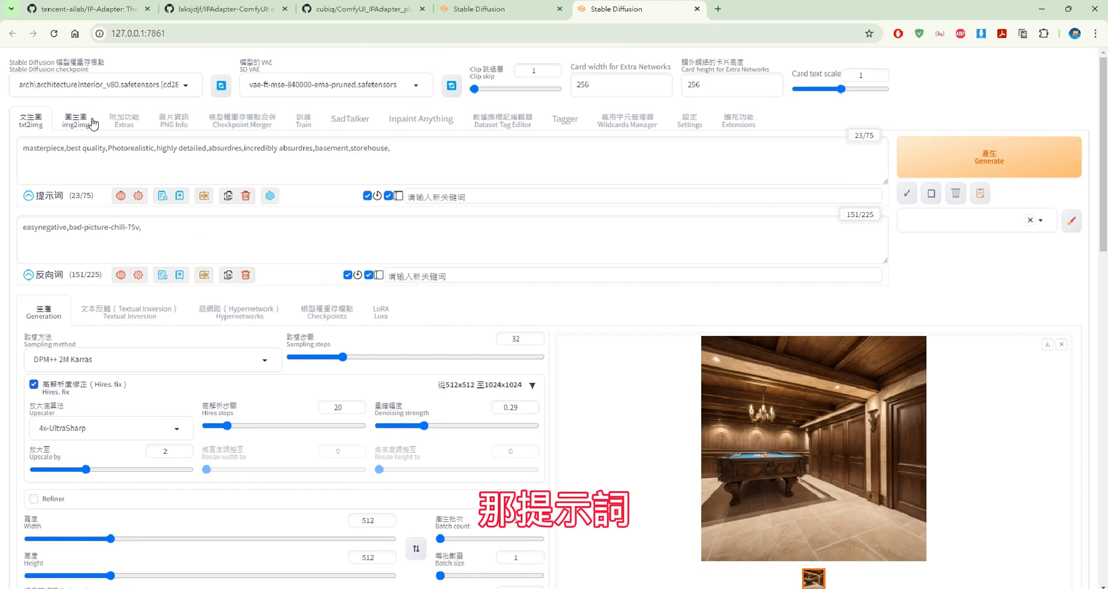
click(75, 122)
drag(321, 148, 77, 138)
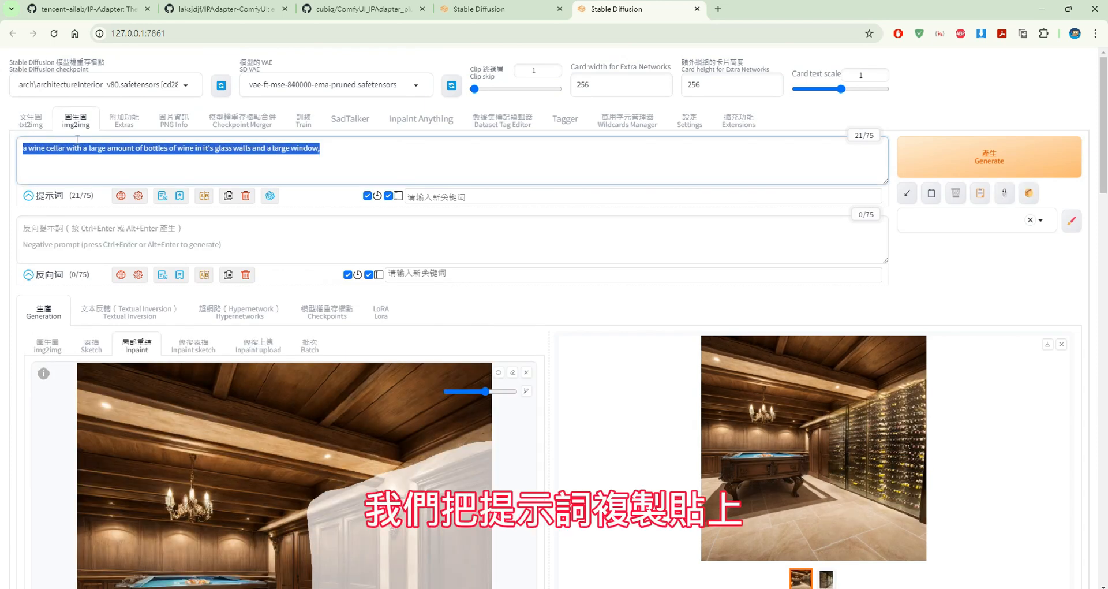
right_click(76, 138)
click(86, 193)
click(65, 132)
Replace "basement,storehouse," in the txt2img prompt with the copied "a wine cellar with a large amount of bottles of wine in it's glass walls and a large window,"
click(30, 121)
drag(415, 149, 312, 149)
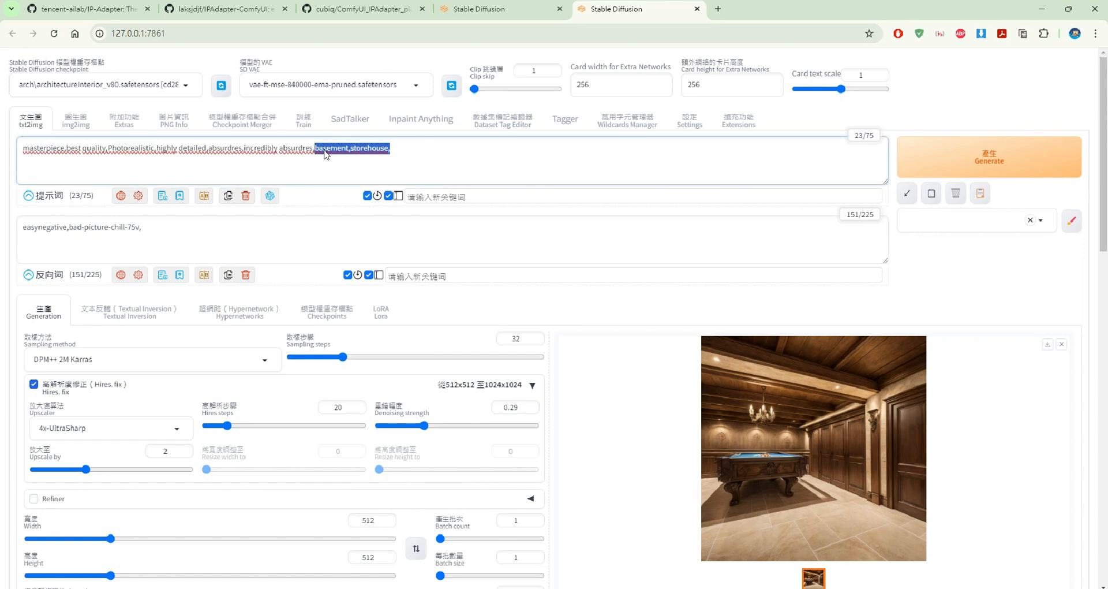
right_click(326, 154)
click(408, 154)
scroll(437, 226, down, 3)
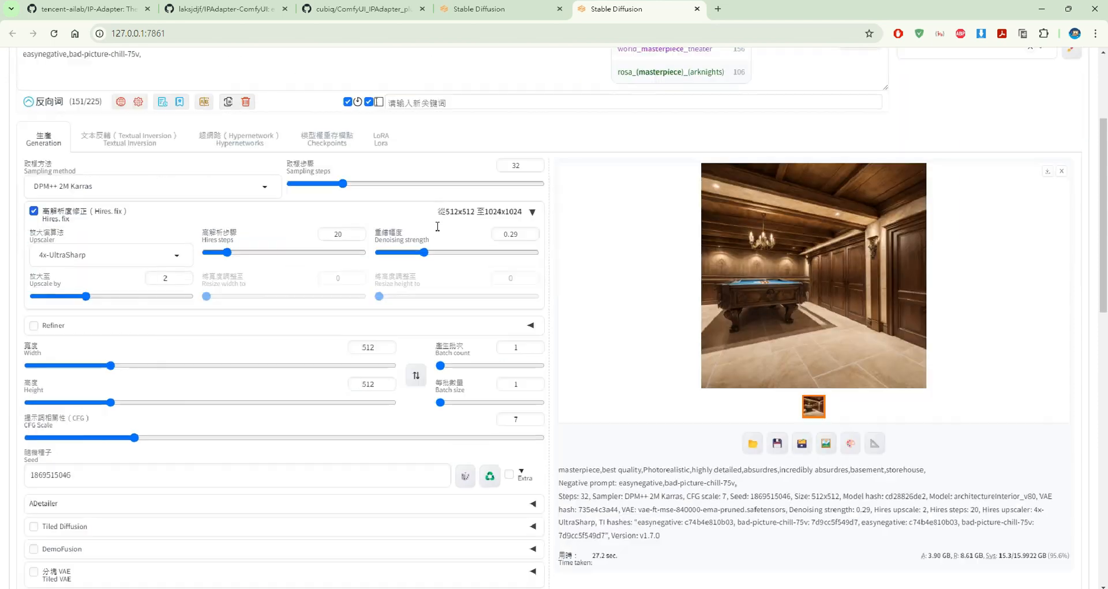
scroll(438, 226, up, 3)
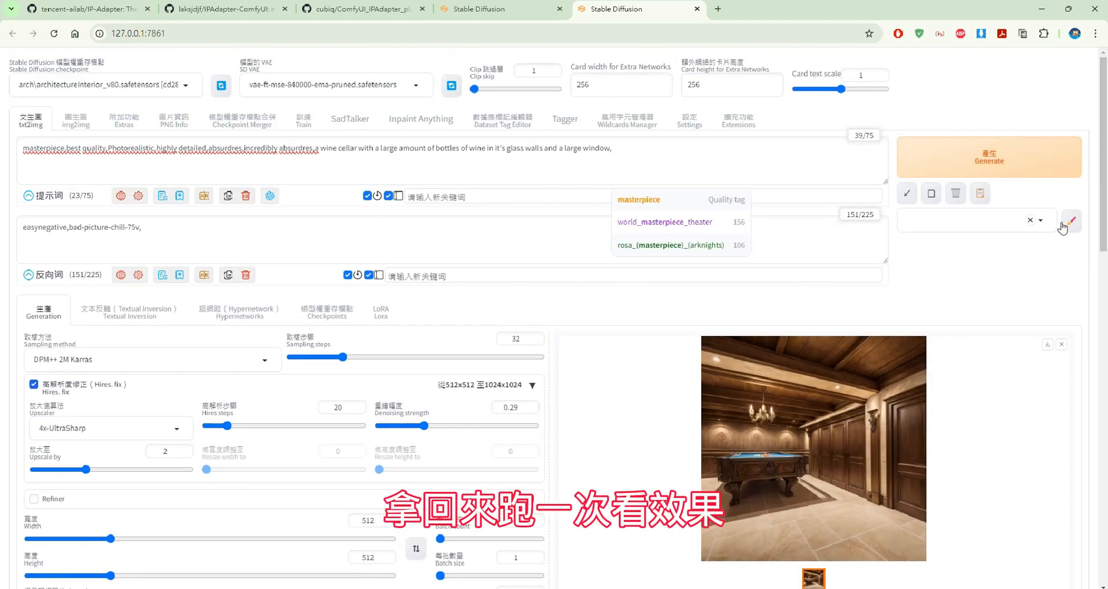
Generate the txt2img wine cellar image, inspect it at full size, and compare it with the ControlNet reference photo
key(ctrl+Return)
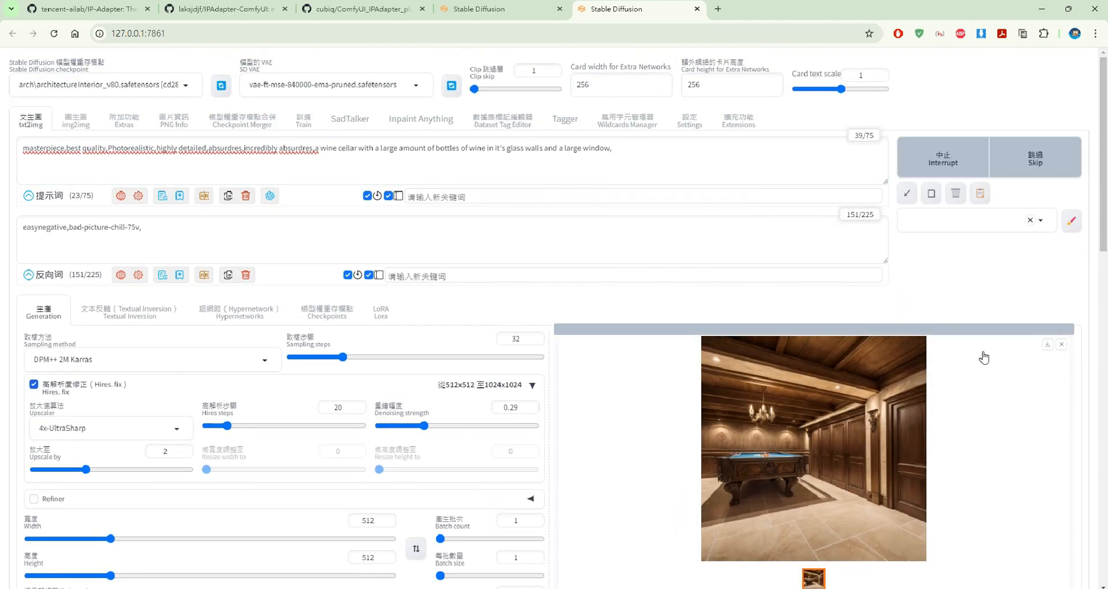
scroll(781, 357, down, 2)
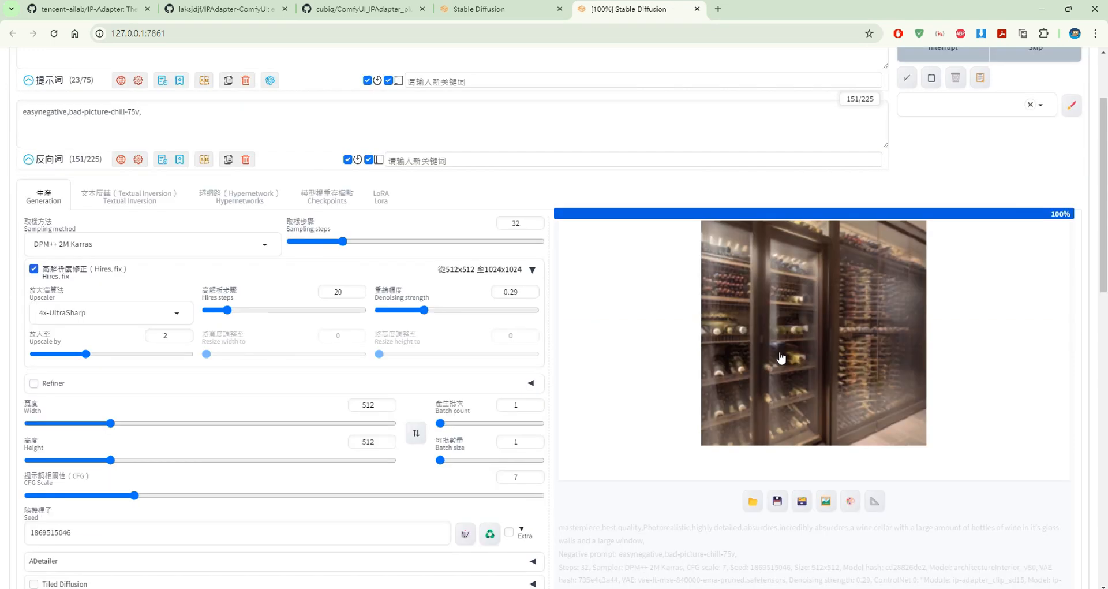
click(780, 357)
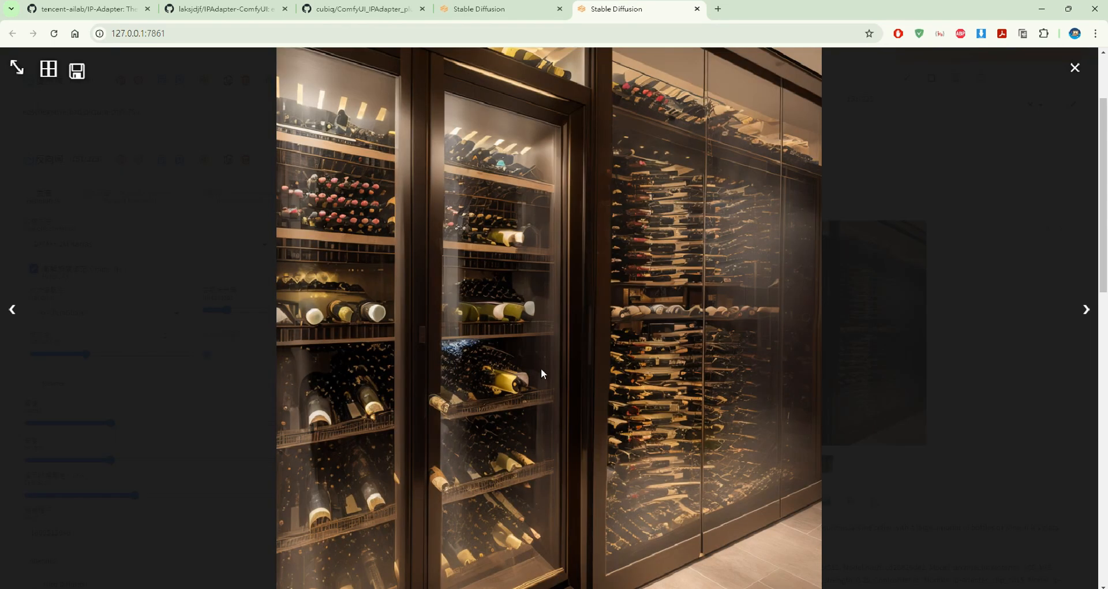
click(1035, 392)
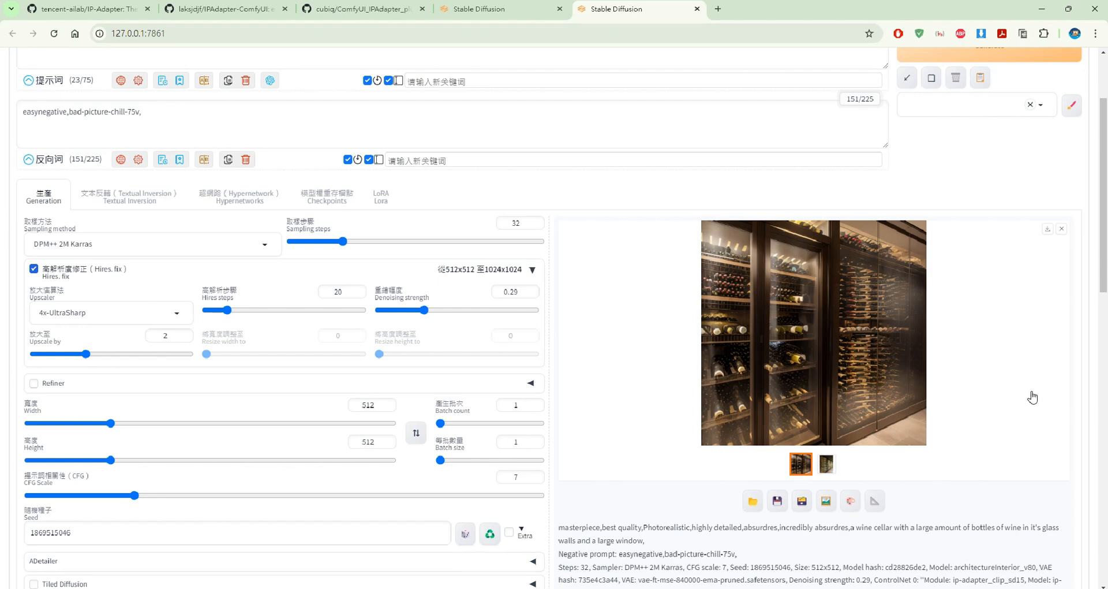
scroll(1033, 395, down, 2)
scroll(690, 275, down, 10)
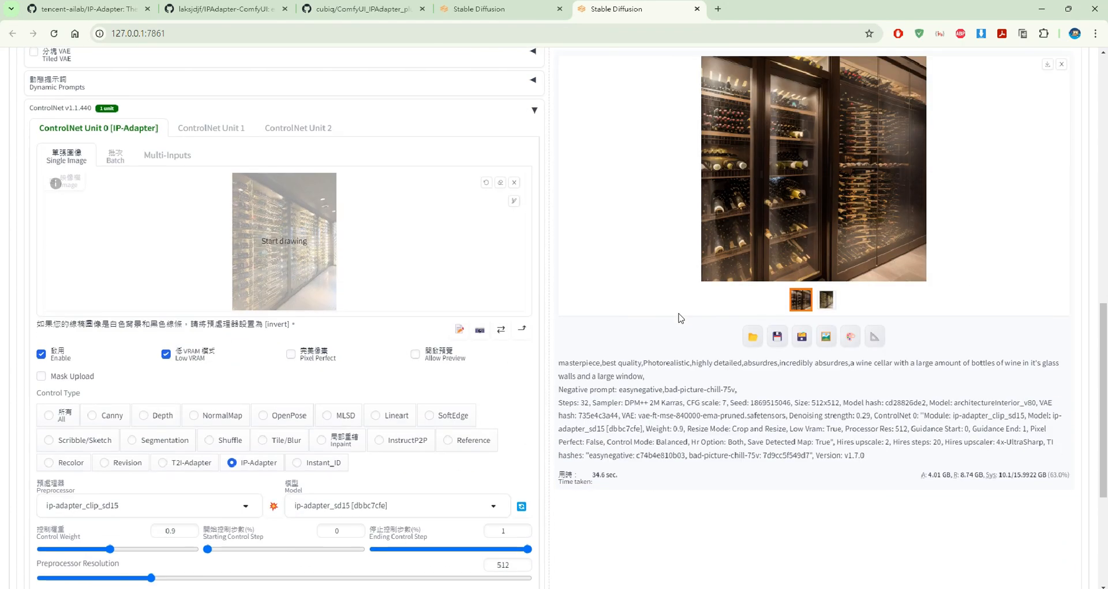